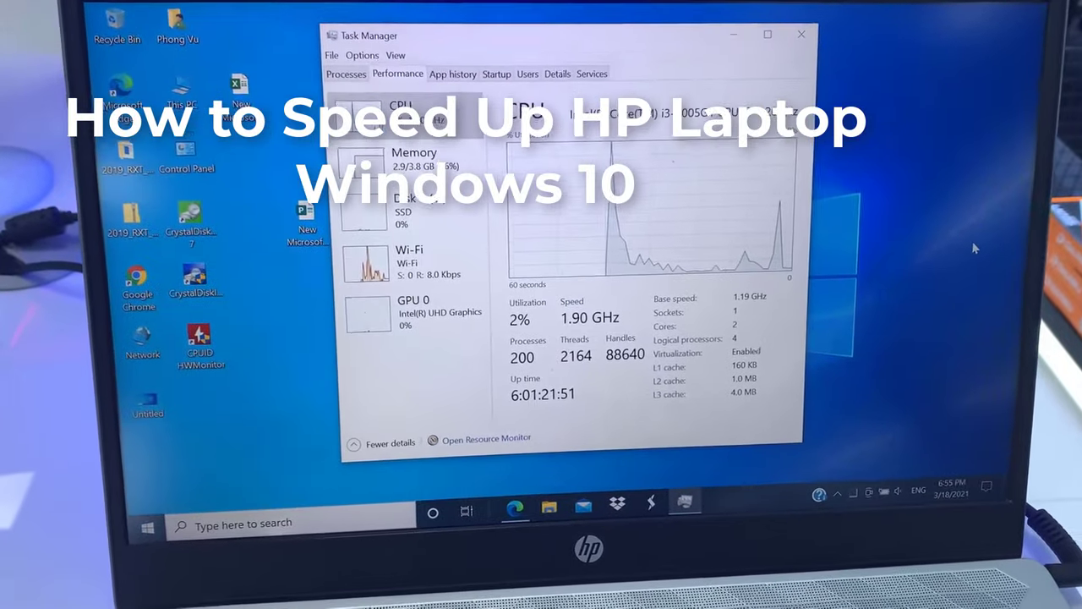
Open Settings at Apps & features and scroll the list of installed programs.
{"action": "left_click", "coordinate": [371, 76]}
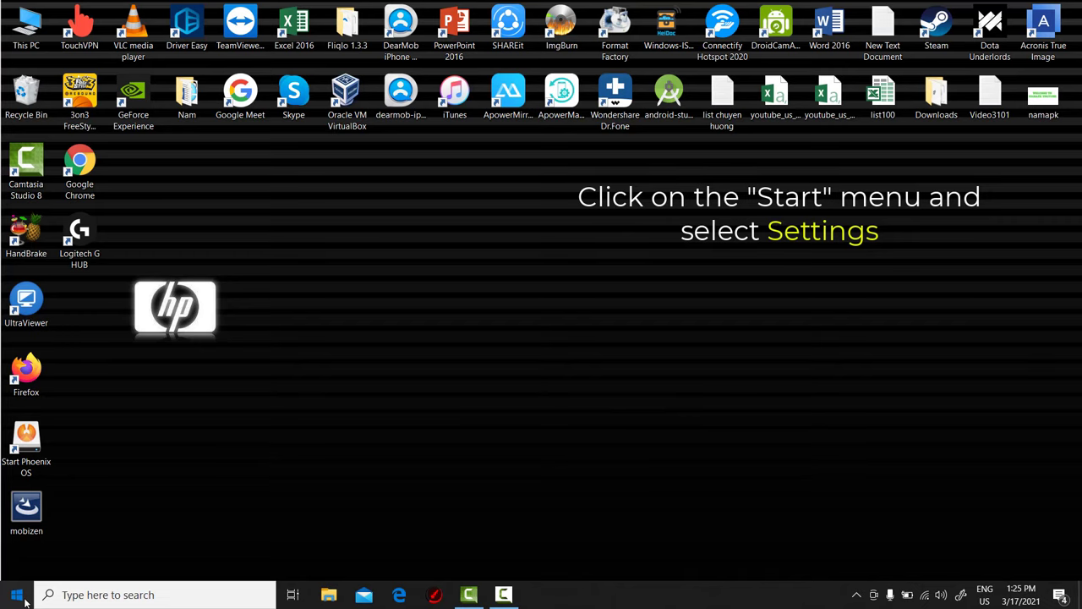
{"action": "left_click", "coordinate": [17, 594]}
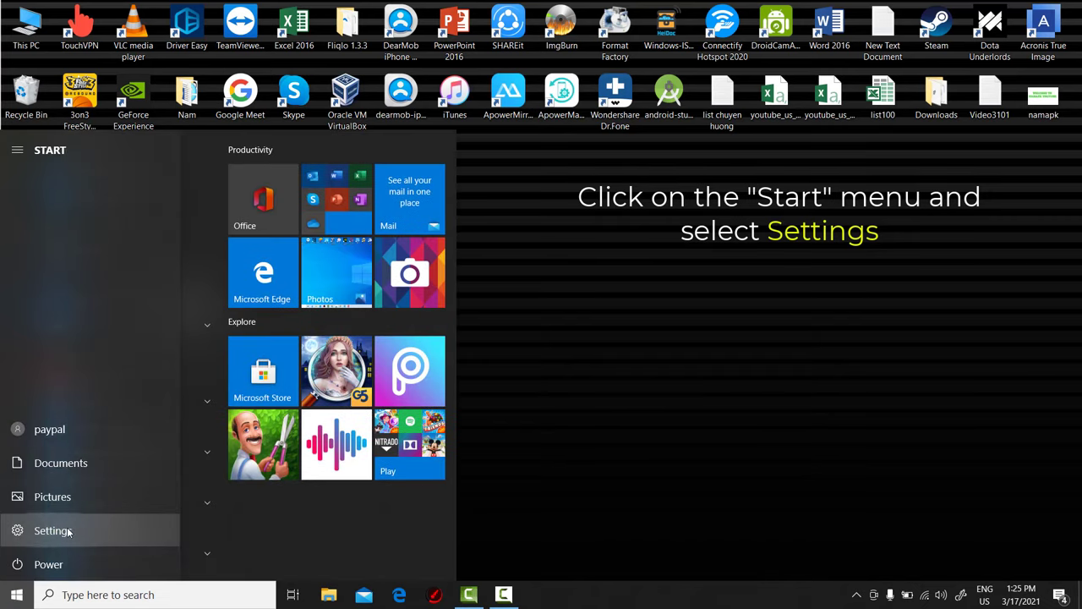
{"action": "left_click", "coordinate": [71, 529]}
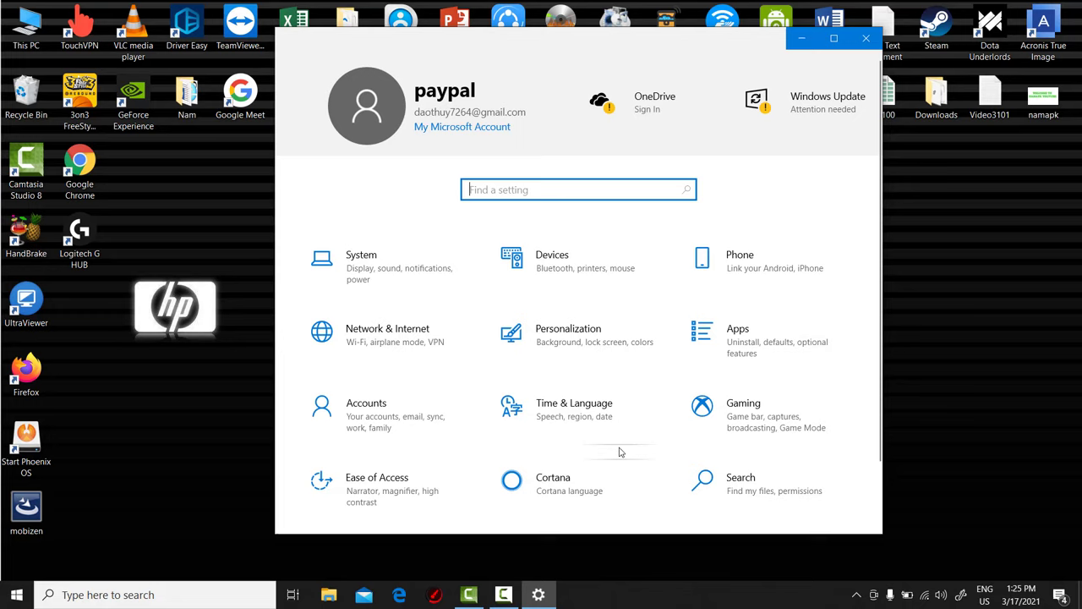
{"action": "left_click", "coordinate": [780, 348]}
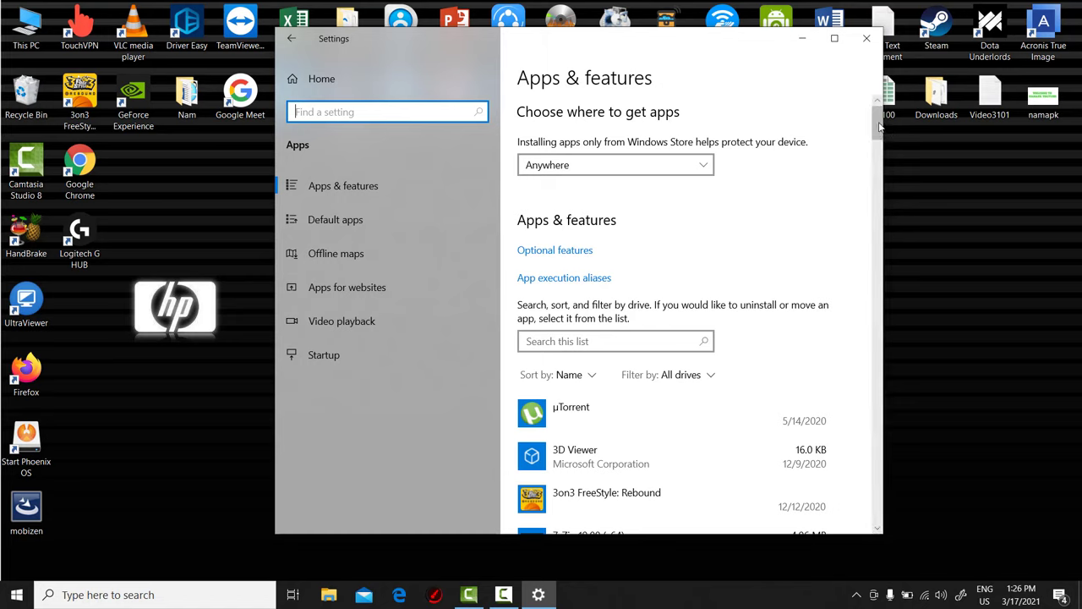
{"action": "left_click_drag", "start_coordinate": [880, 127], "coordinate": [881, 143]}
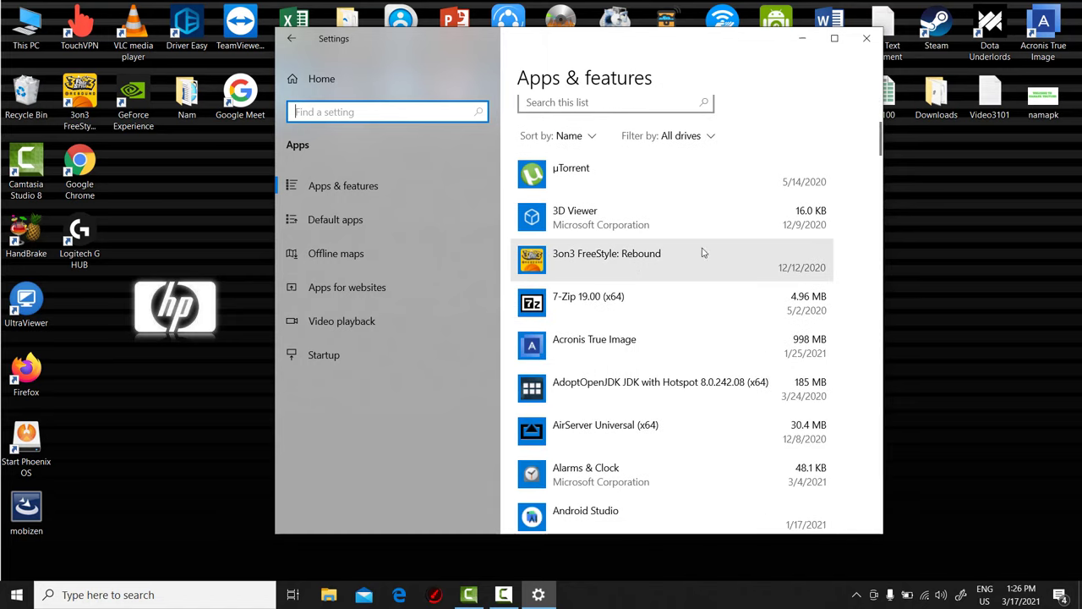
Uninstall Acronis True Image 2021 through Settings and its own uninstaller window.
{"action": "left_click", "coordinate": [717, 353]}
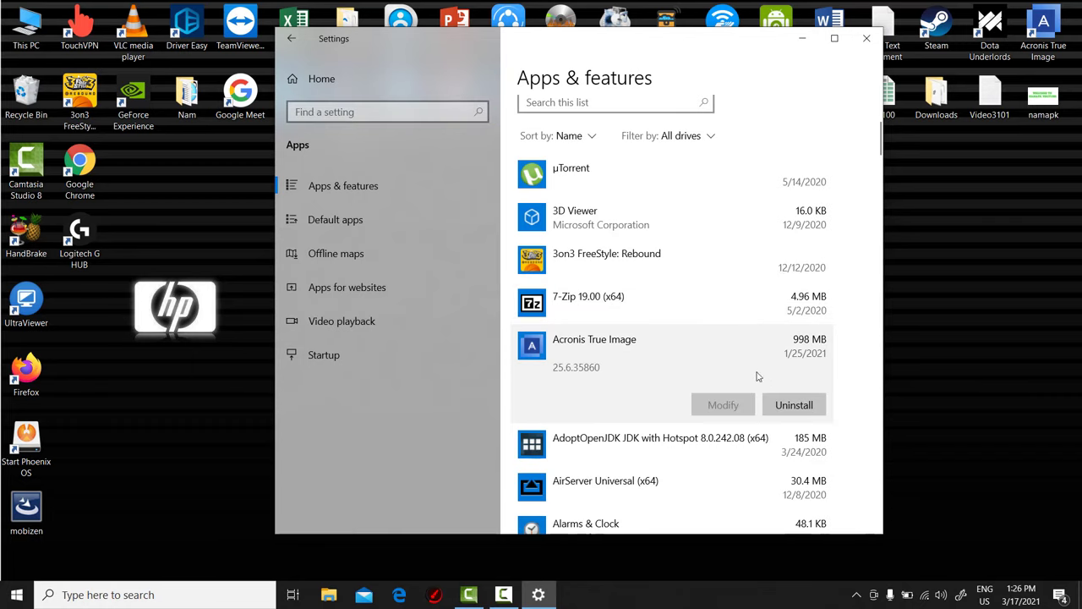
{"action": "left_click", "coordinate": [793, 404]}
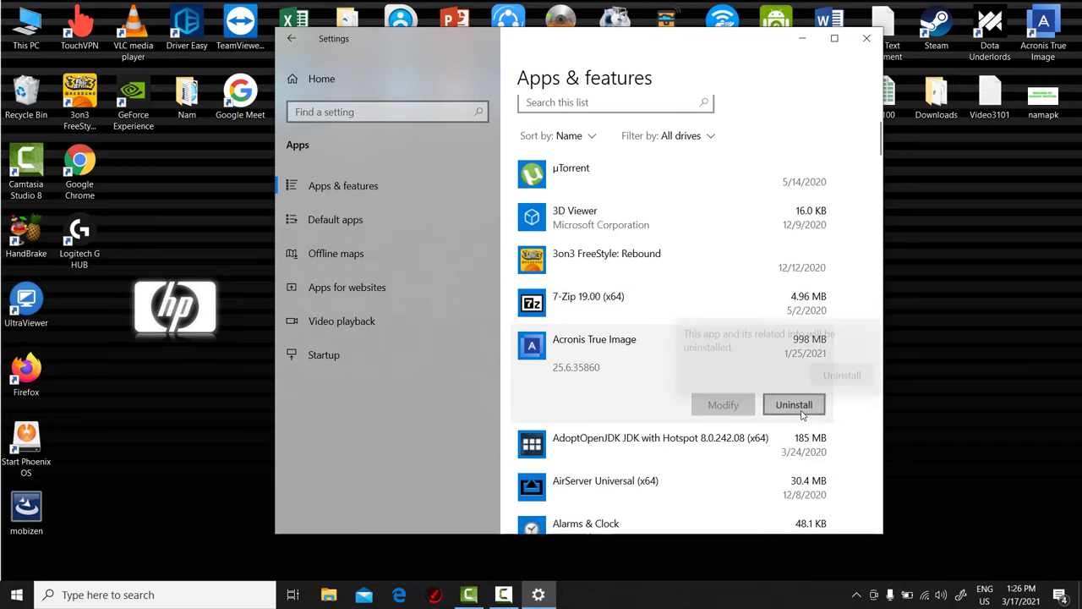
{"action": "left_click", "coordinate": [835, 371]}
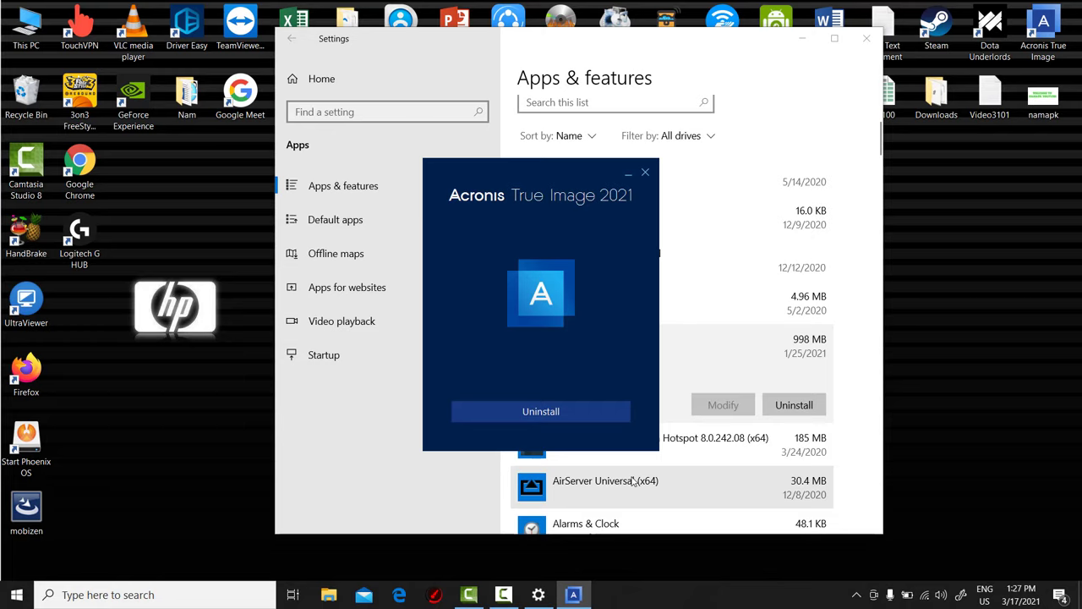
{"action": "left_click", "coordinate": [579, 411]}
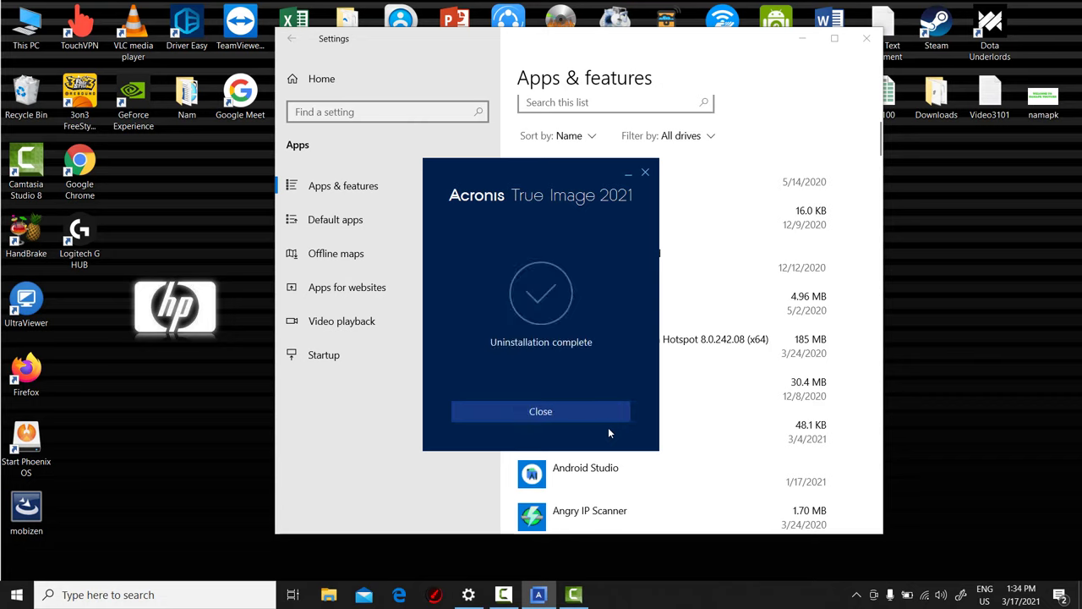
Close the finished Acronis uninstaller and start uninstalling Angry IP Scanner from the app list.
{"action": "left_click", "coordinate": [598, 411]}
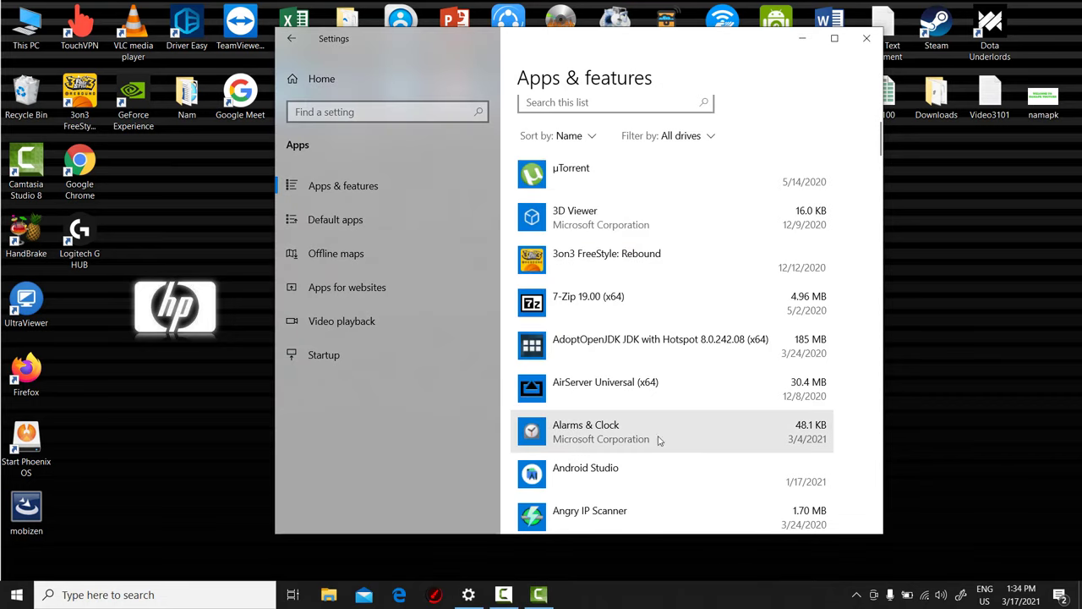
{"action": "left_click", "coordinate": [691, 473]}
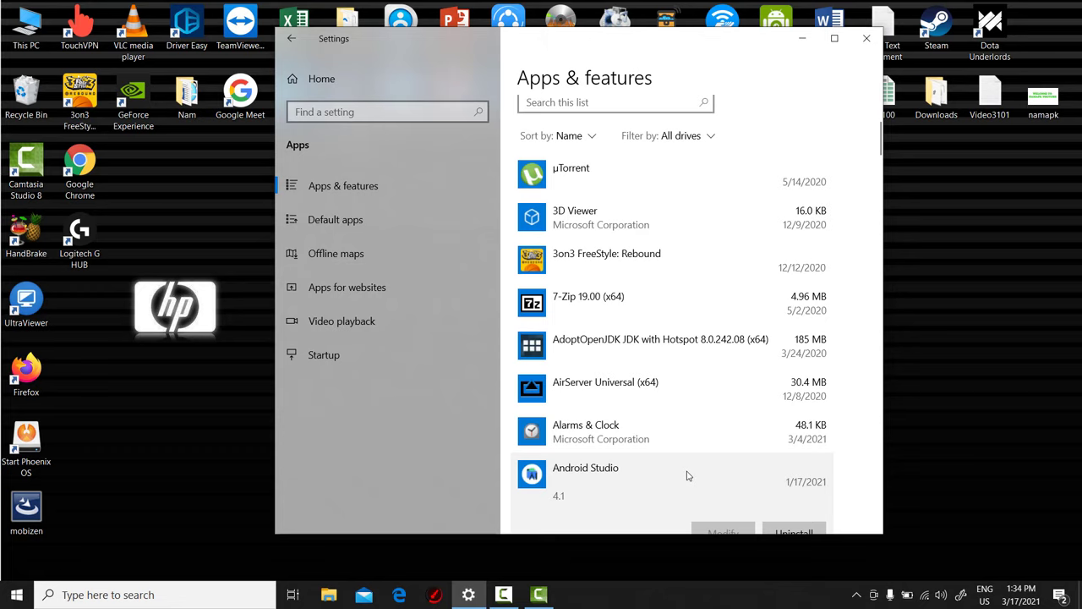
{"action": "left_click", "coordinate": [686, 427]}
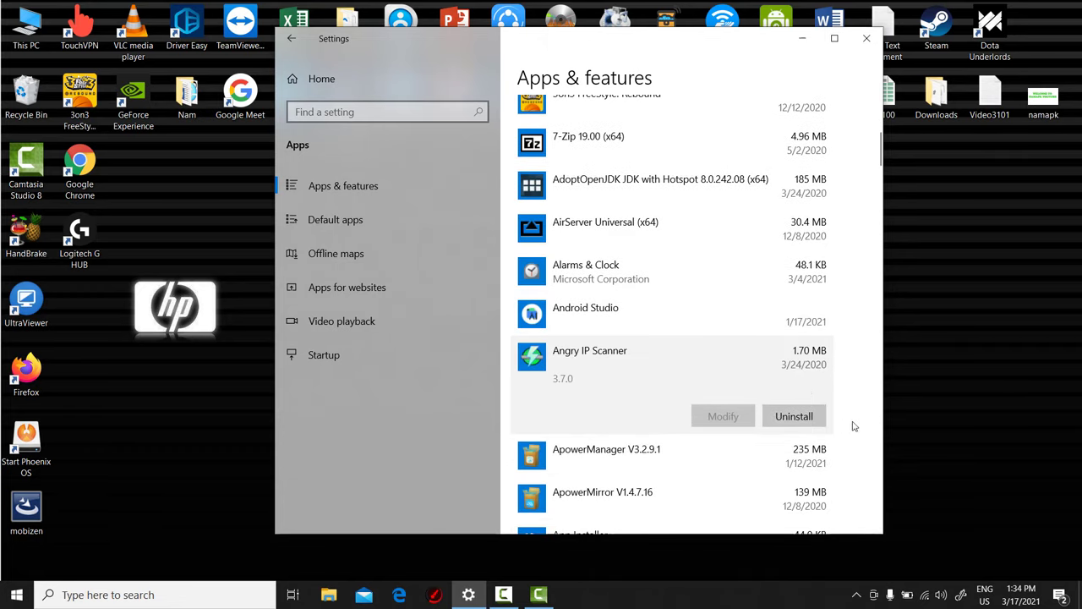
{"action": "left_click", "coordinate": [776, 415]}
{"action": "left_click", "coordinate": [837, 384]}
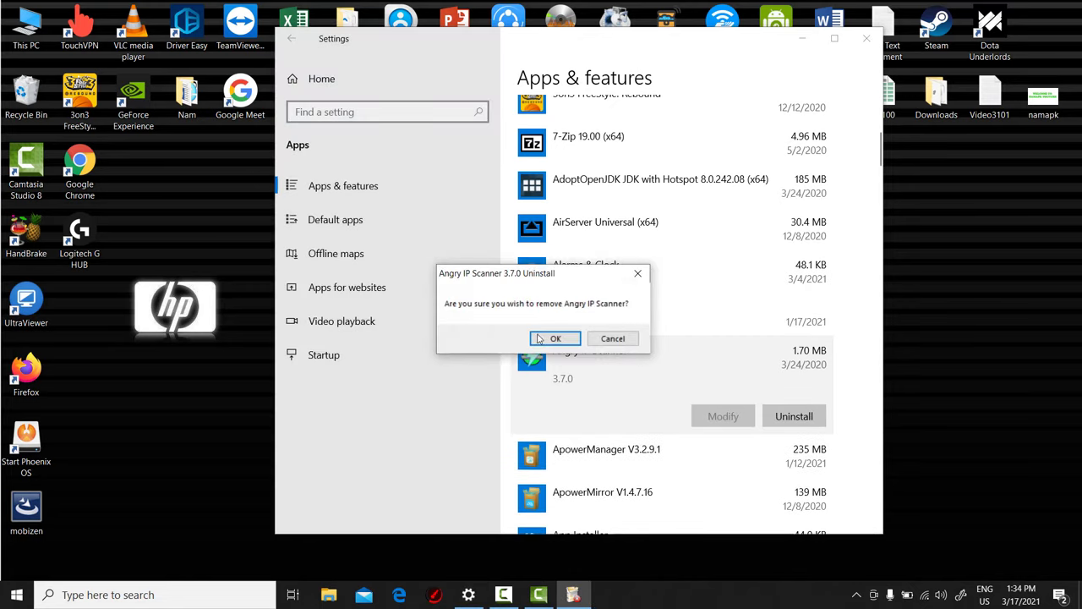
Run the Angry IP Scanner 3.7.0 uninstall wizard through to completion.
{"action": "left_click", "coordinate": [538, 338]}
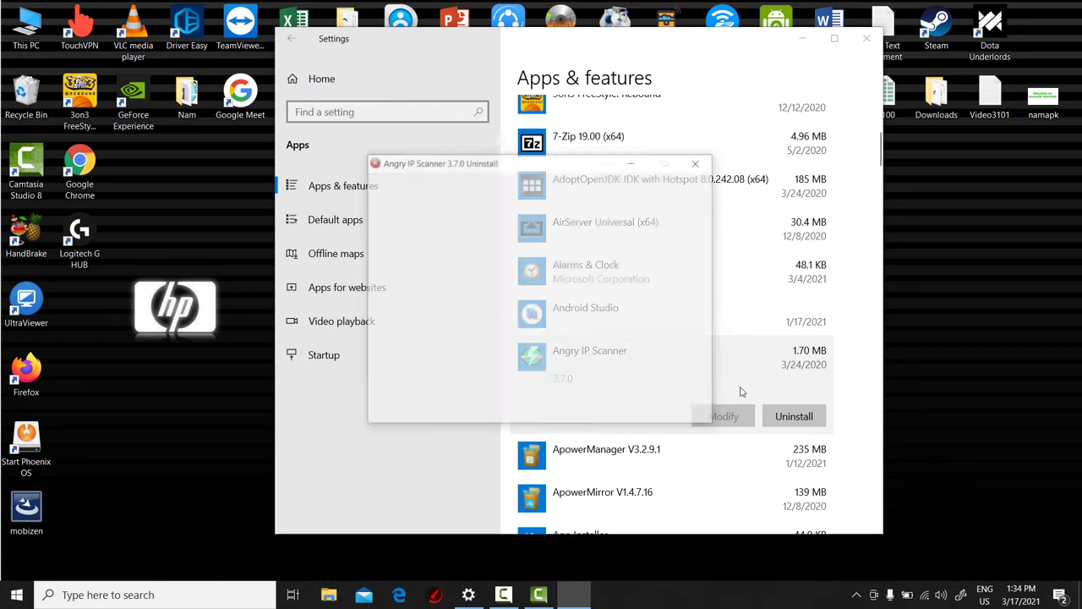
{"action": "left_click", "coordinate": [620, 411]}
{"action": "left_click", "coordinate": [622, 411]}
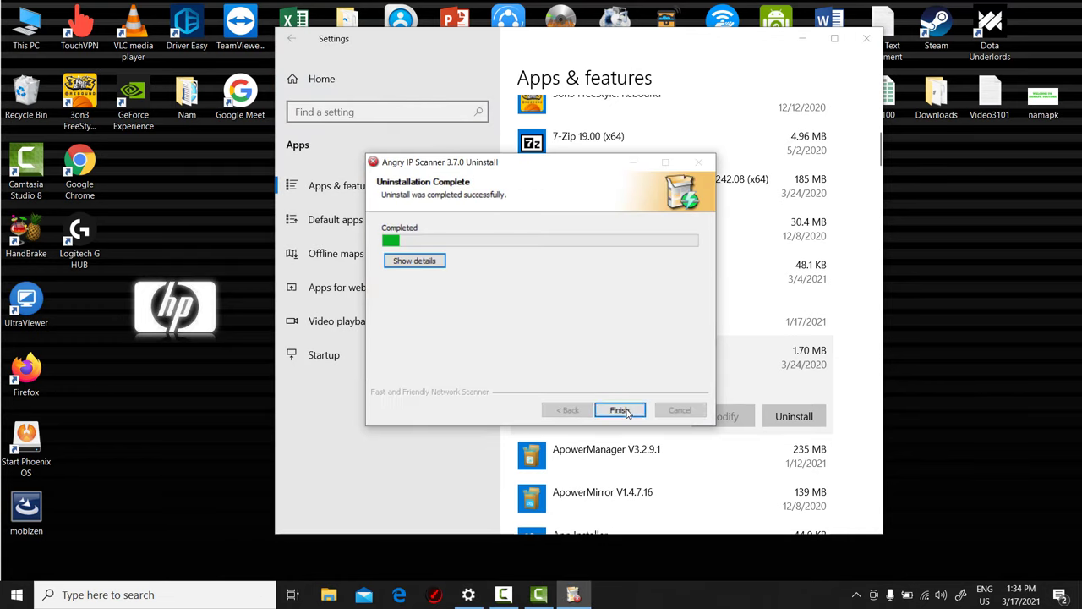
{"action": "left_click", "coordinate": [626, 412]}
{"action": "left_click", "coordinate": [626, 411]}
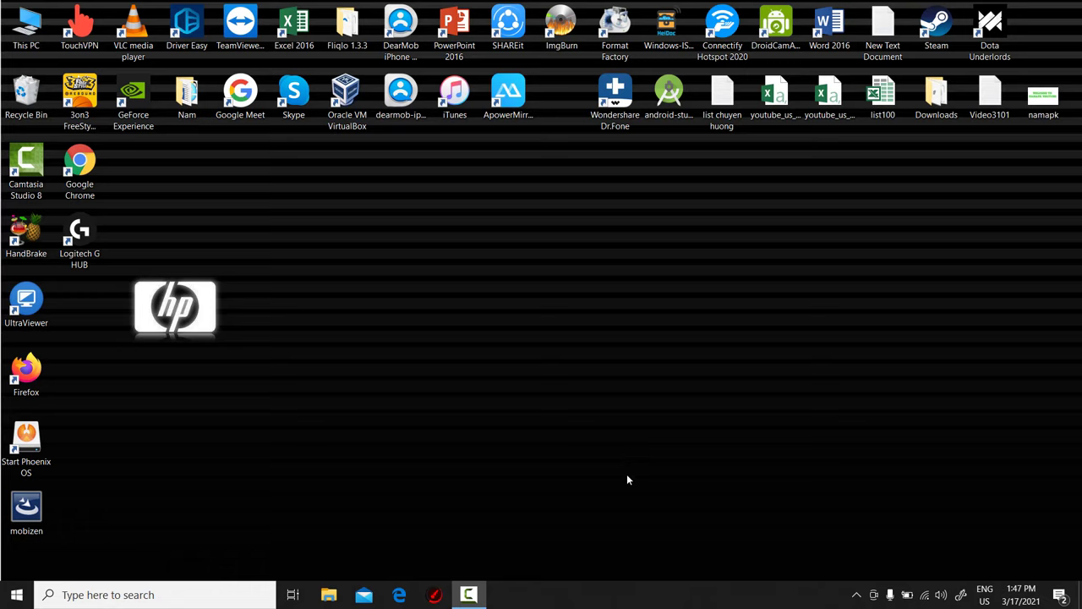
Launch Task Manager from the taskbar's right-click menu.
{"action": "right_click", "coordinate": [649, 600]}
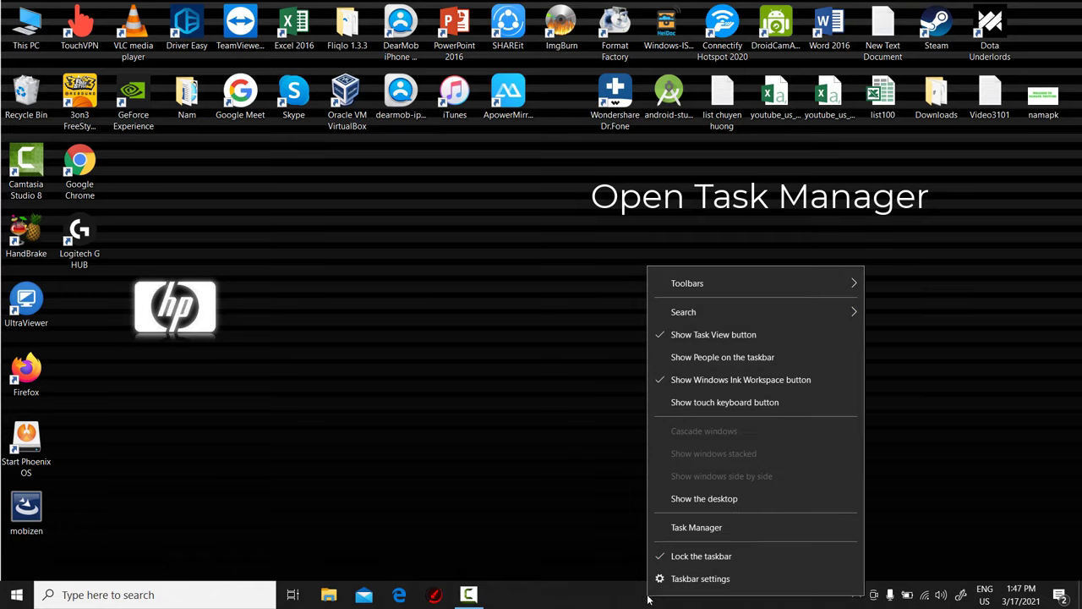
{"action": "left_click", "coordinate": [712, 526]}
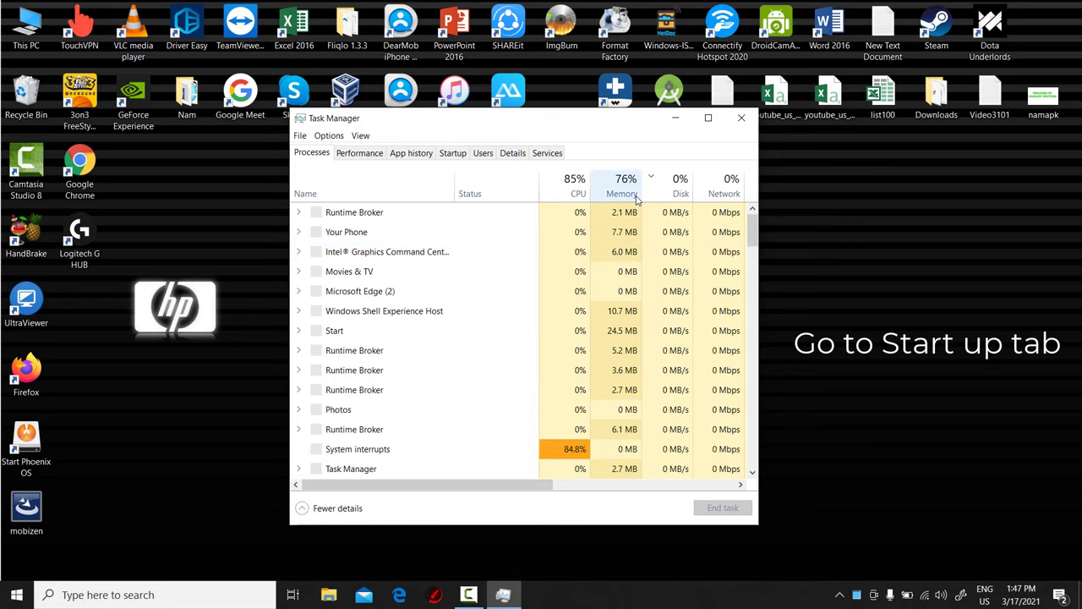
Disable Windows Security notification at startup, leaving Your Phone, Splashtop and Spotify unchanged.
{"action": "left_click", "coordinate": [453, 153]}
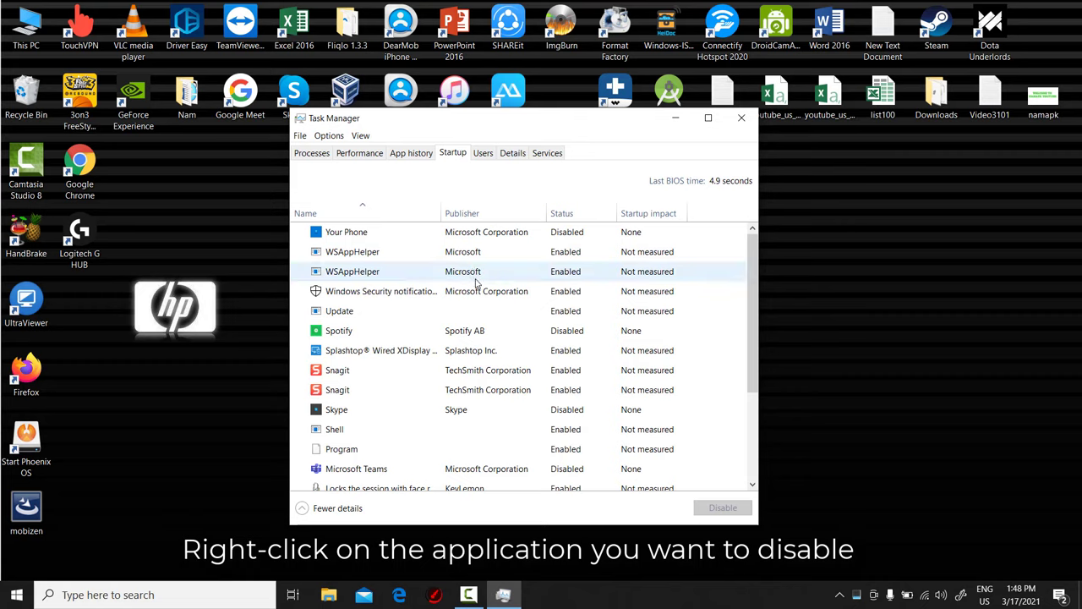
{"action": "mouse_move", "coordinate": [755, 314]}
{"action": "left_mouse_down"}
{"action": "mouse_move", "coordinate": [753, 405]}
{"action": "mouse_move", "coordinate": [749, 298]}
{"action": "left_mouse_up"}
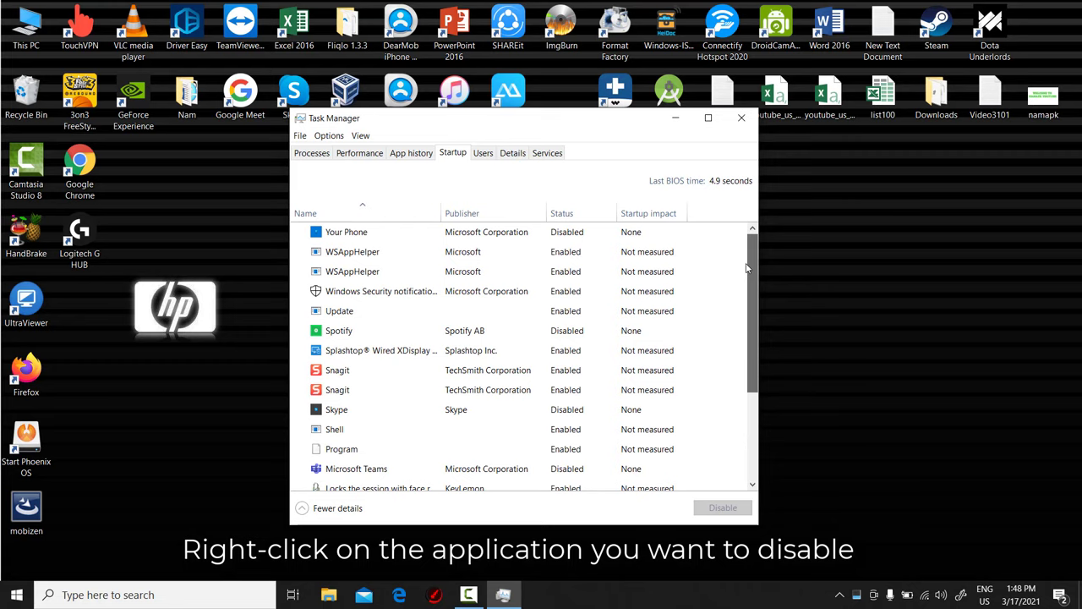
{"action": "left_click", "coordinate": [399, 243]}
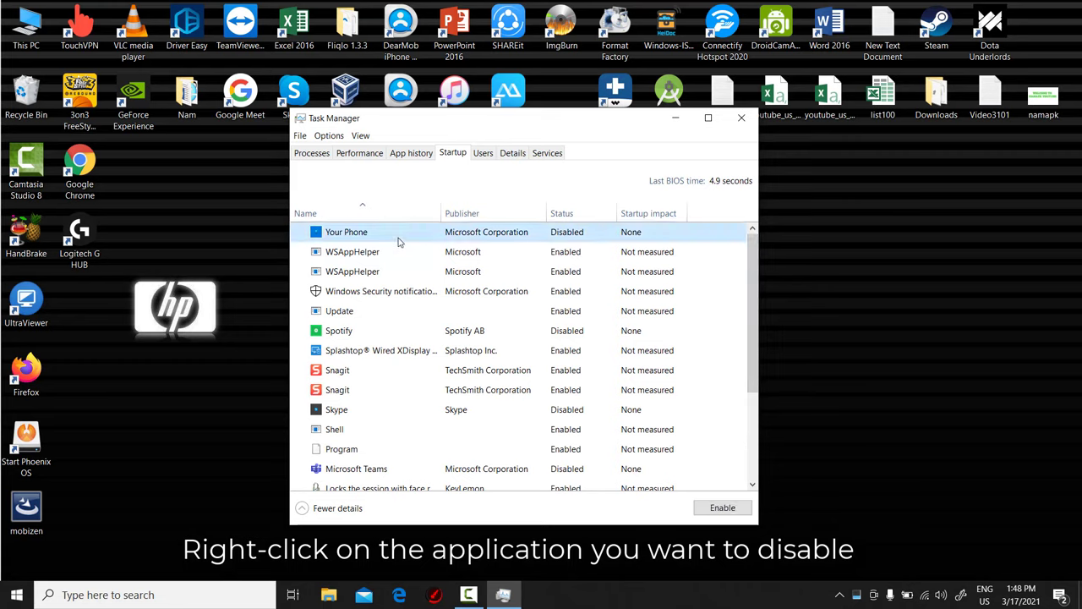
{"action": "right_click", "coordinate": [398, 235]}
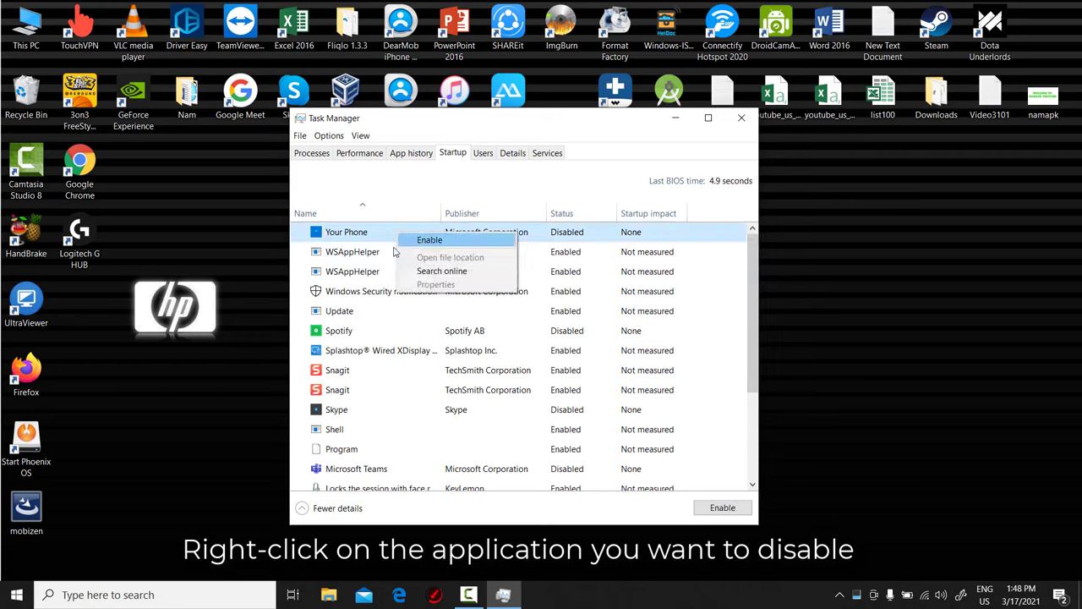
{"action": "left_click", "coordinate": [396, 251]}
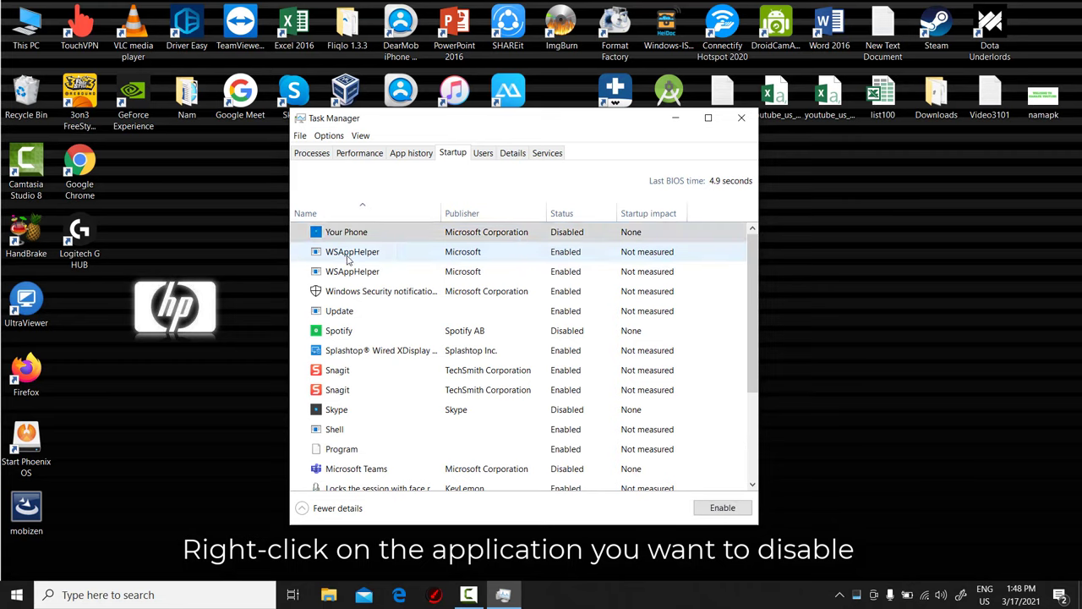
{"action": "left_click", "coordinate": [377, 350]}
{"action": "right_click", "coordinate": [396, 349]}
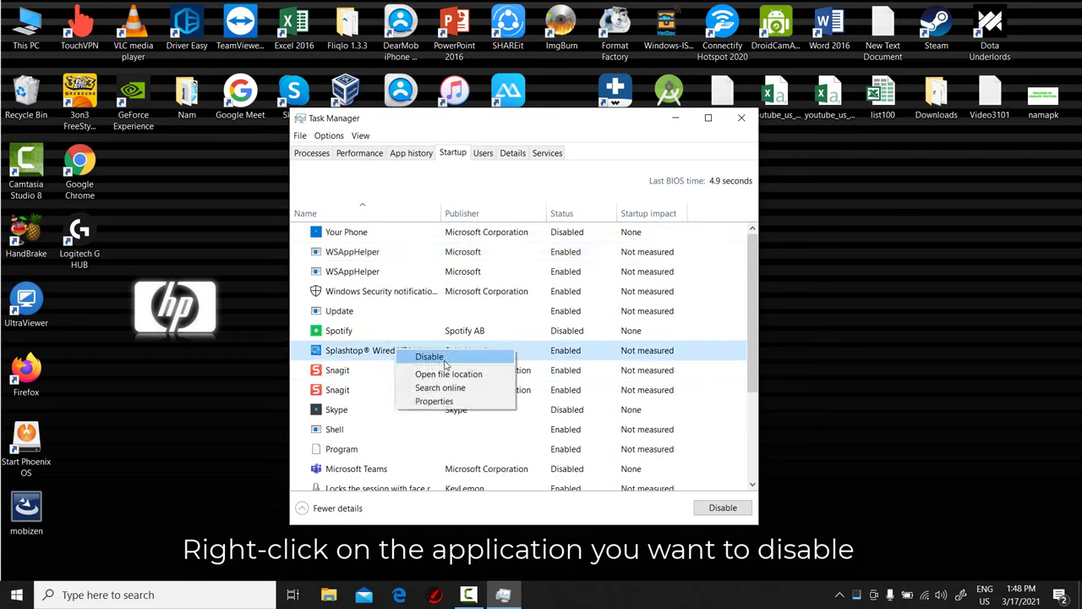
{"action": "key", "text": "Escape"}
{"action": "left_click", "coordinate": [391, 332]}
{"action": "right_click", "coordinate": [391, 332]}
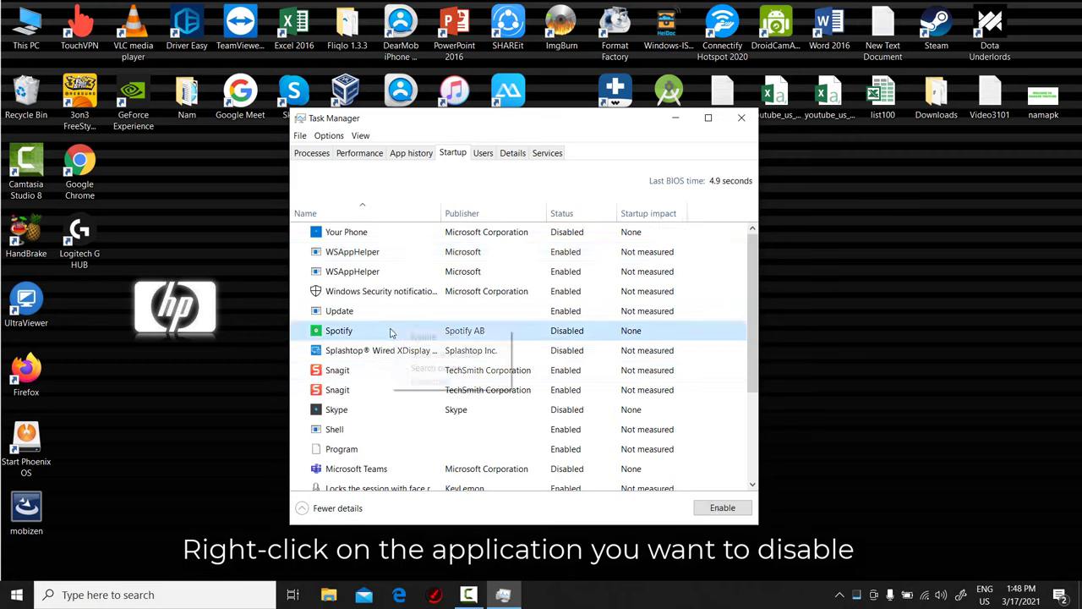
{"action": "left_click", "coordinate": [411, 293]}
{"action": "right_click", "coordinate": [411, 292]}
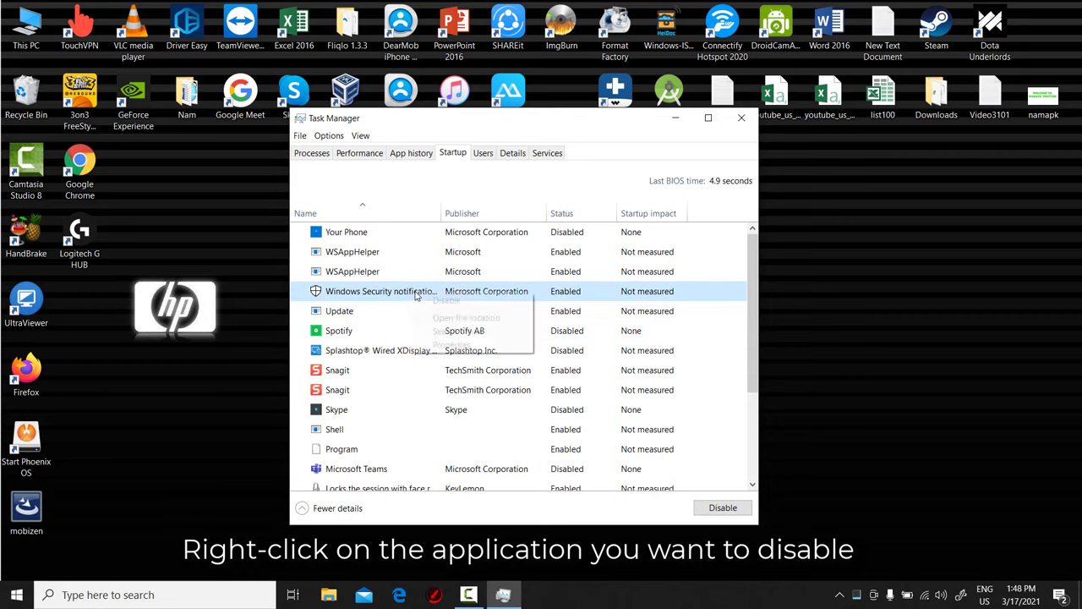
{"action": "left_click", "coordinate": [435, 301]}
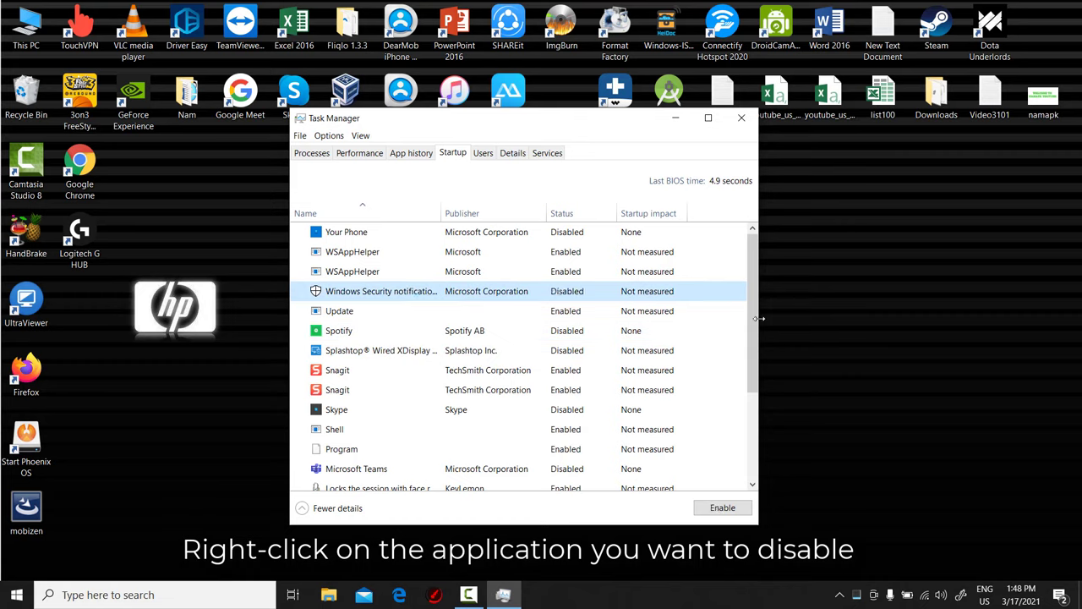
Disable iTunesHelper at startup, leaving Microsoft Teams as is, and close Task Manager.
{"action": "scroll", "coordinate": [751, 338], "scroll_direction": "down", "scroll_amount": 1}
{"action": "right_click", "coordinate": [426, 410]}
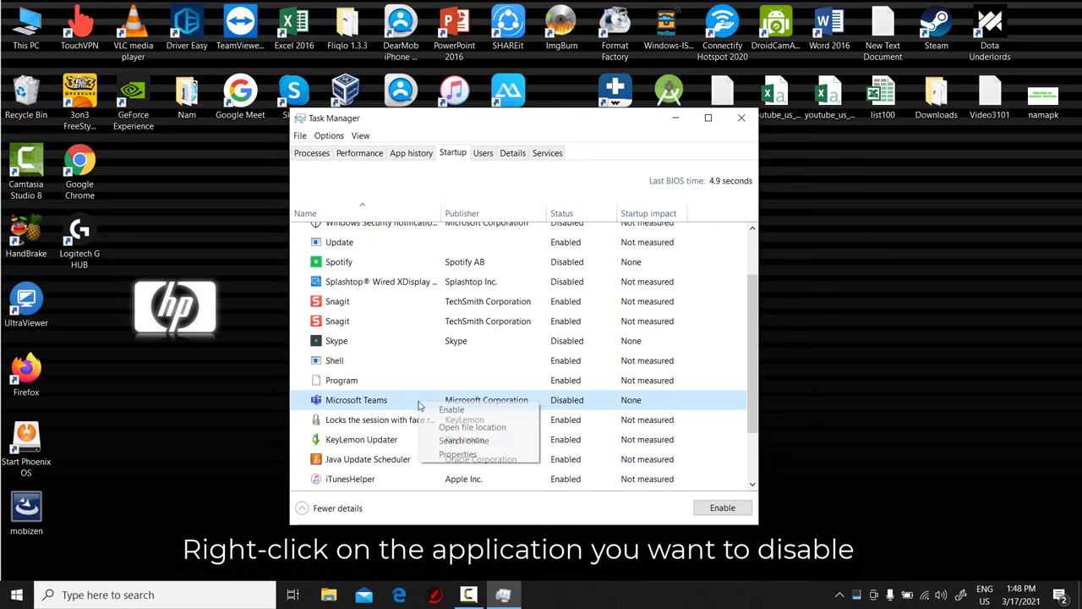
{"action": "left_click", "coordinate": [422, 377]}
{"action": "left_click", "coordinate": [391, 462]}
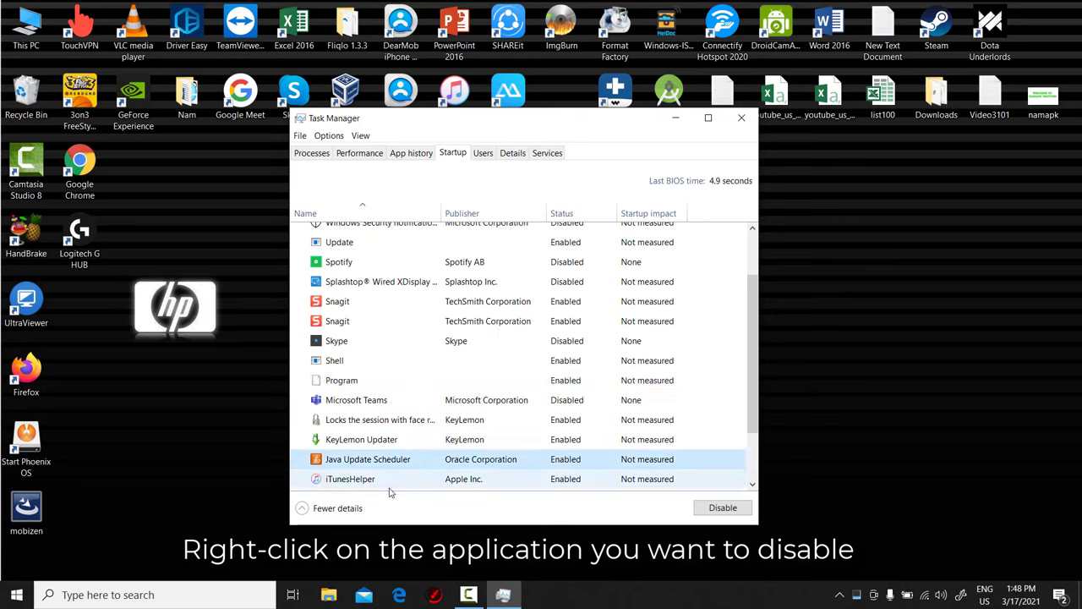
{"action": "right_click", "coordinate": [387, 480]}
{"action": "left_click", "coordinate": [420, 491]}
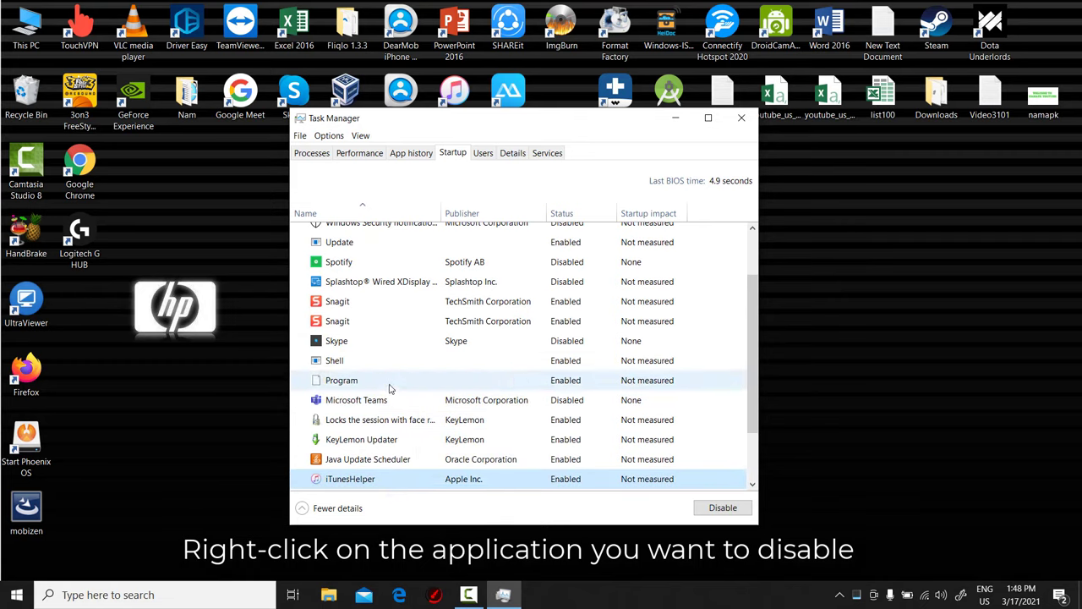
{"action": "left_click", "coordinate": [406, 281]}
{"action": "scroll", "coordinate": [752, 339], "scroll_direction": "up", "scroll_amount": 1}
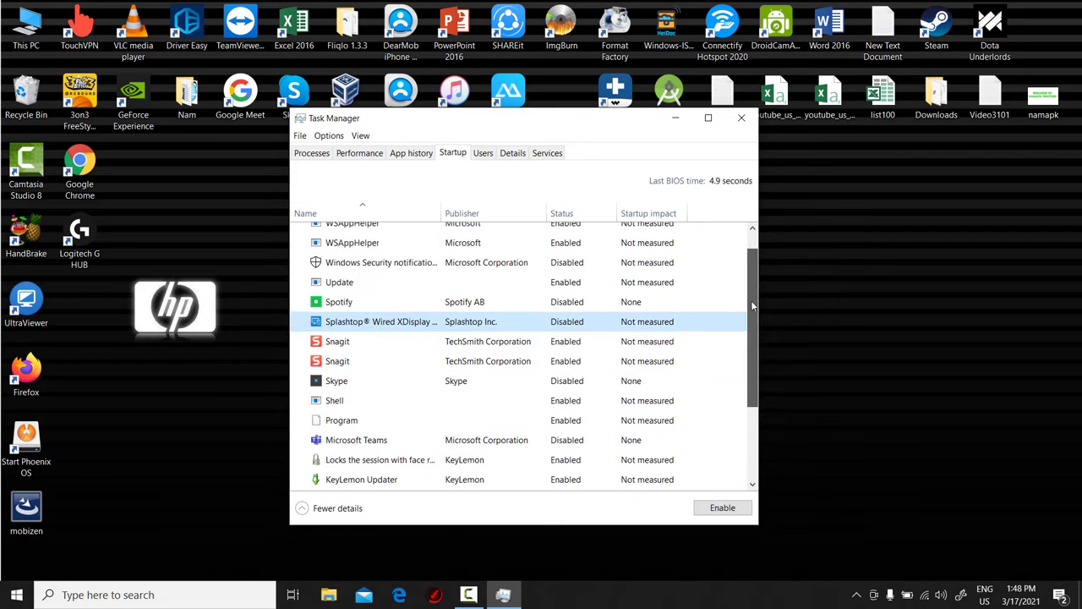
{"action": "left_click", "coordinate": [741, 118]}
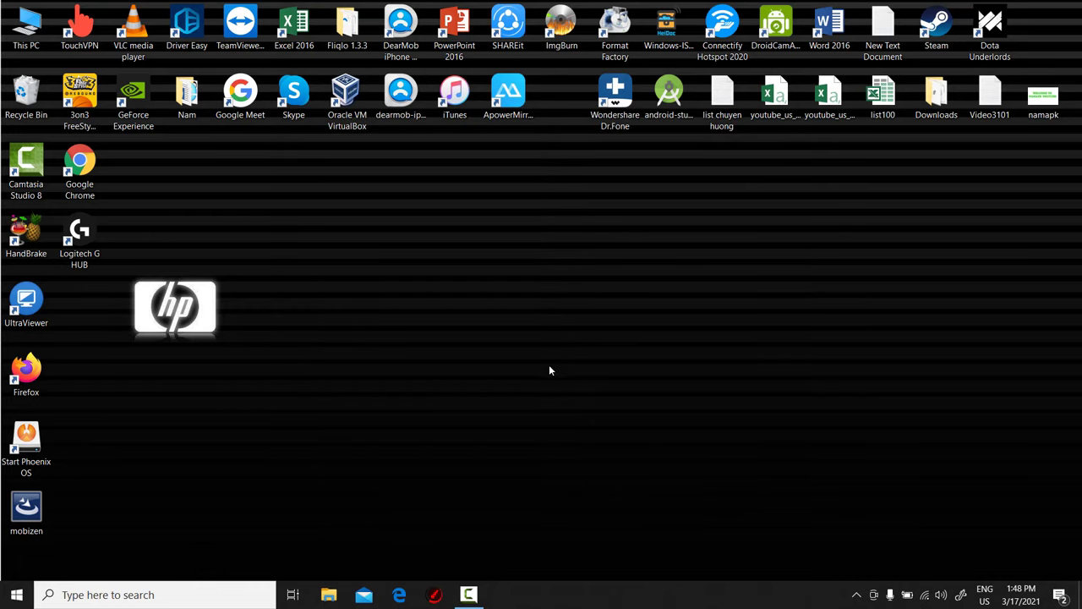
Restart the laptop from the Start menu's power options.
{"action": "left_click", "coordinate": [16, 595]}
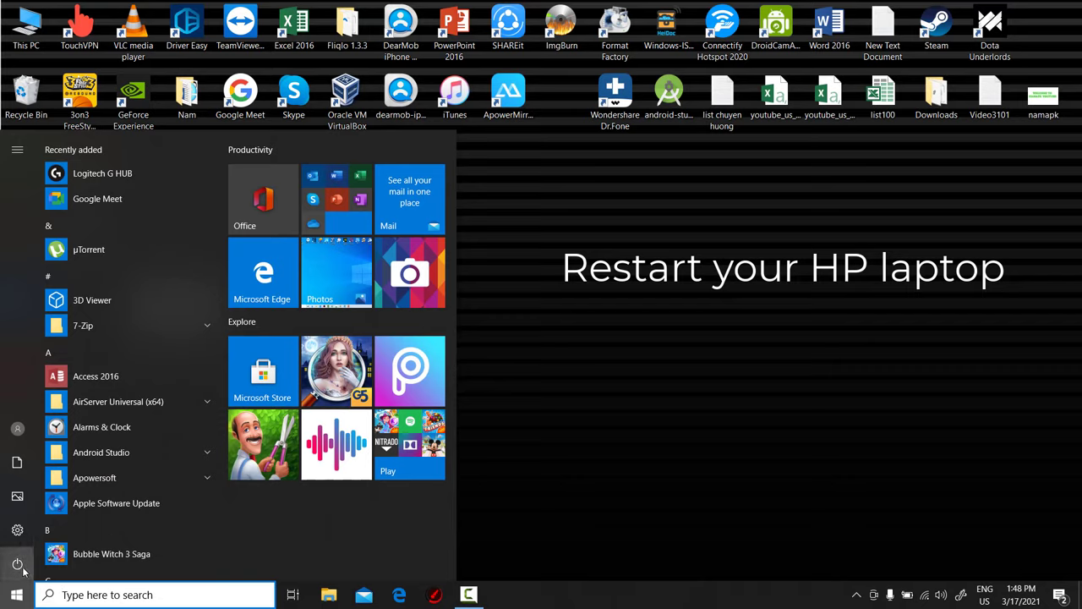
{"action": "left_click", "coordinate": [20, 567]}
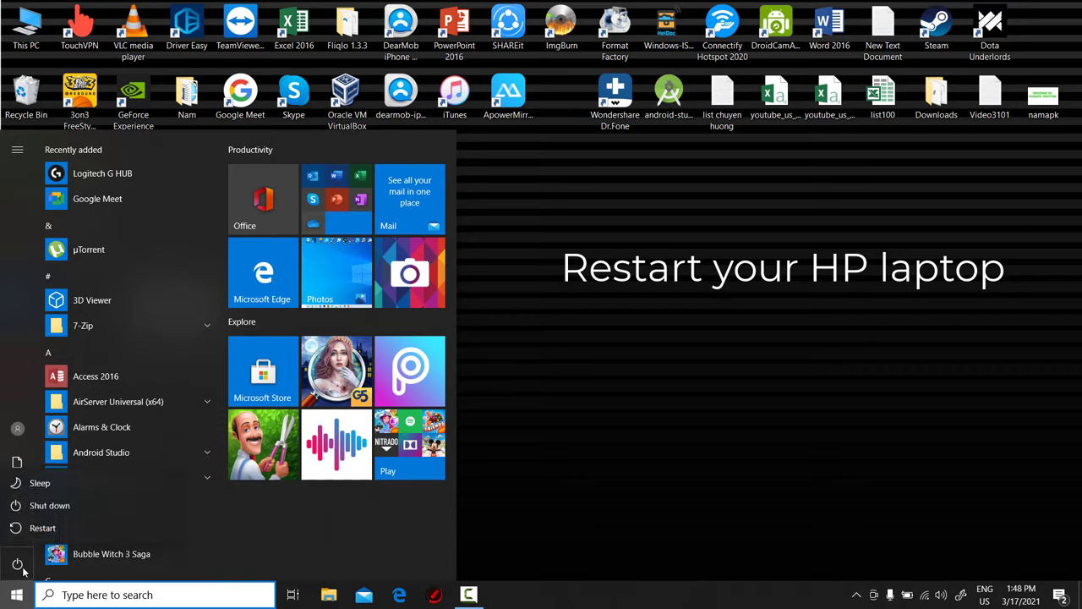
{"action": "left_click", "coordinate": [118, 534]}
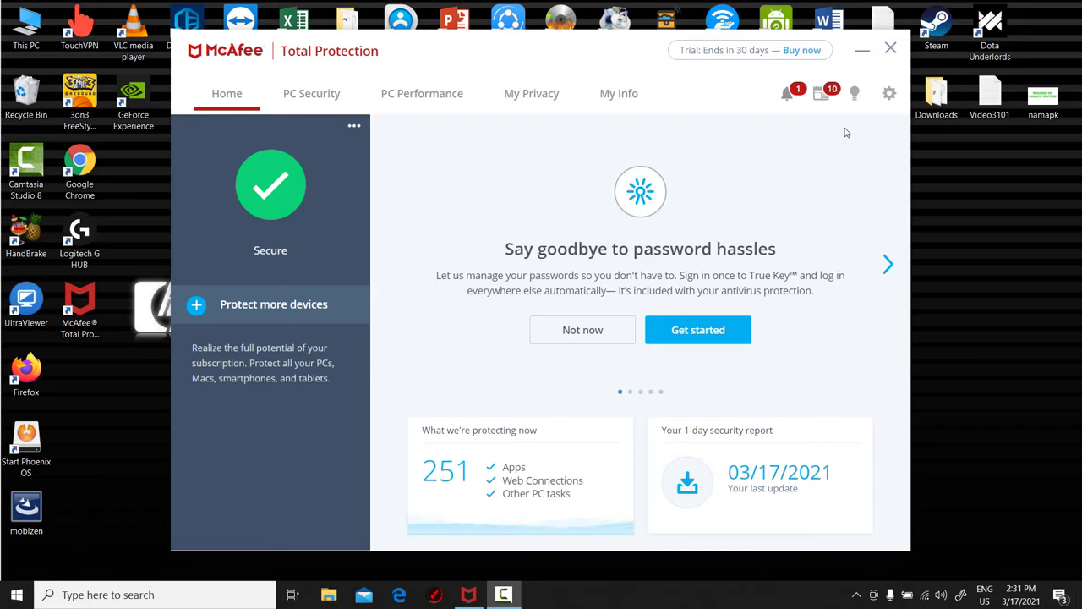
Turn off McAfee Real-Time Scanning, set to resume in 60 minutes.
{"action": "left_click", "coordinate": [889, 94]}
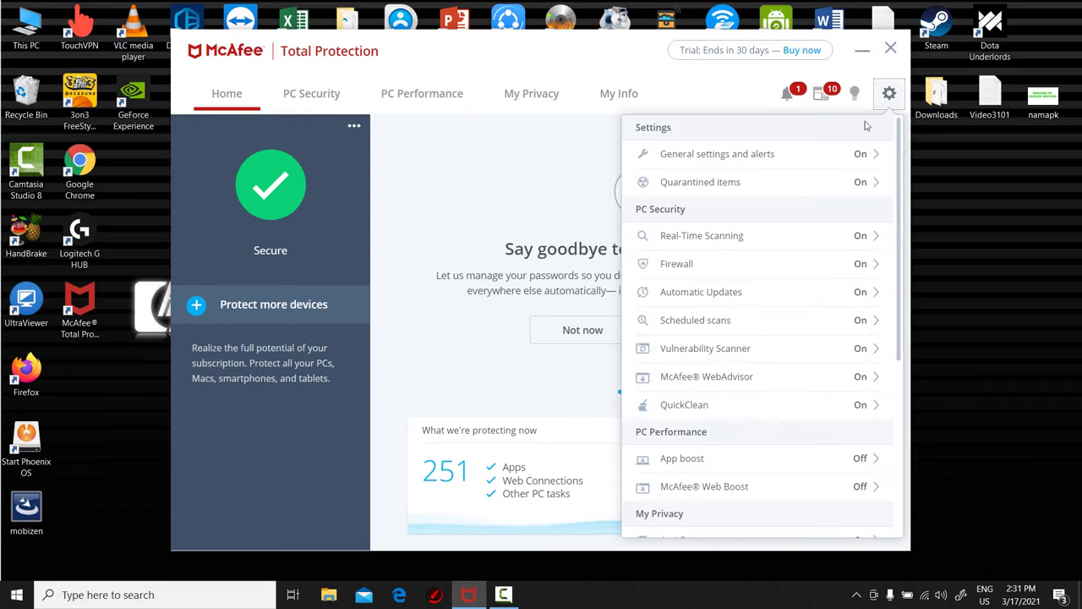
{"action": "left_click", "coordinate": [770, 236]}
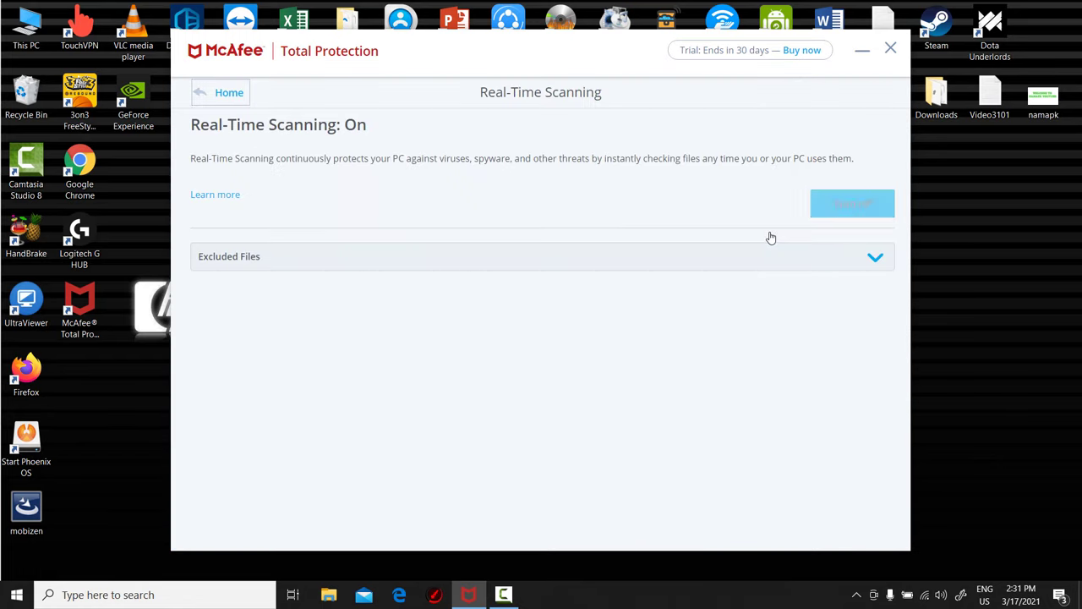
{"action": "left_click", "coordinate": [854, 204]}
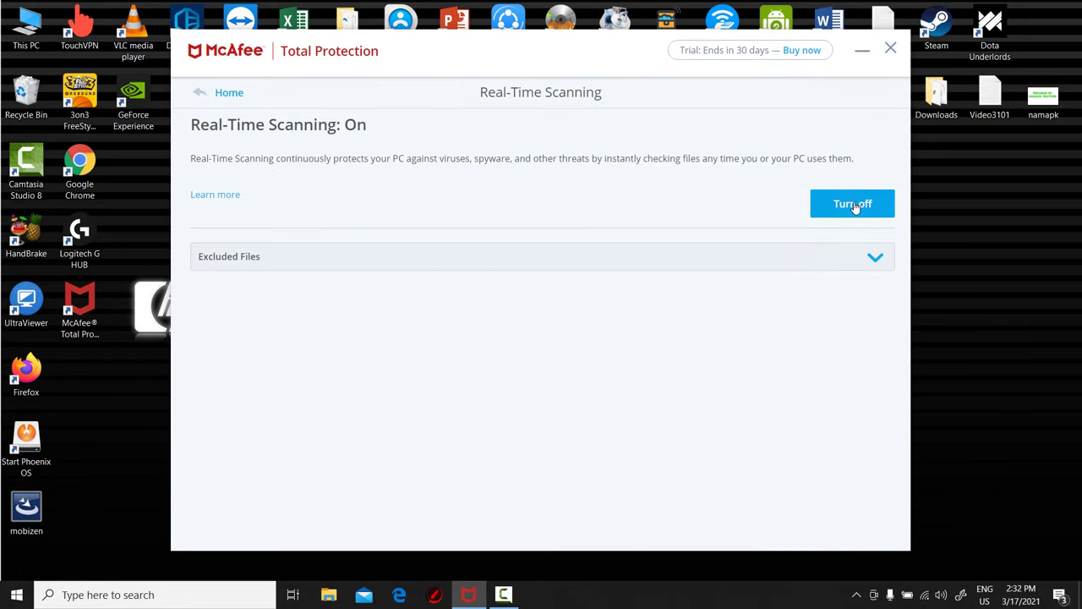
{"action": "left_click", "coordinate": [414, 321]}
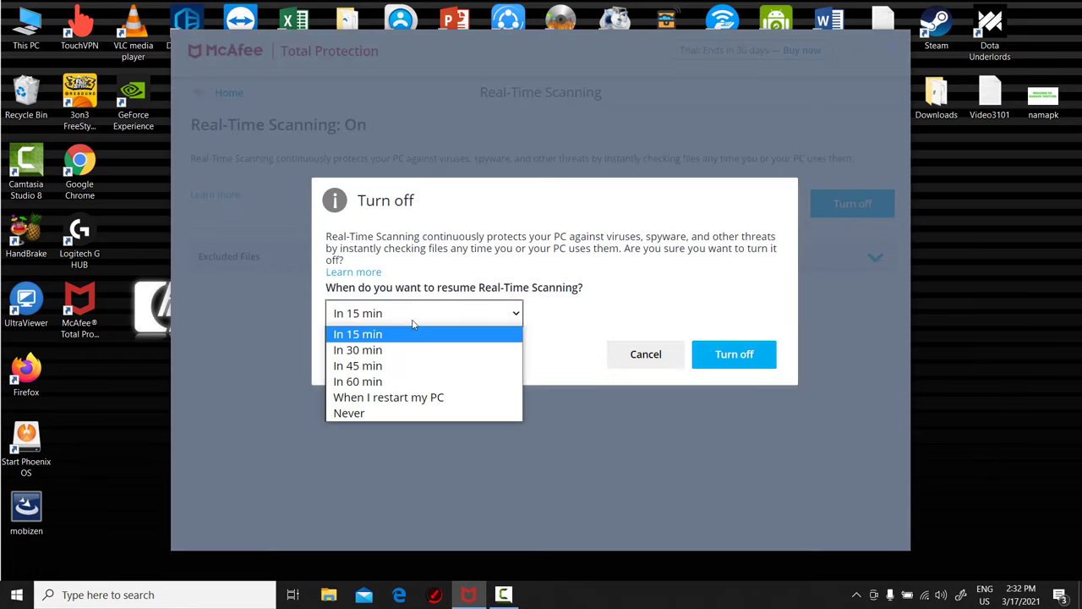
{"action": "left_click", "coordinate": [396, 382]}
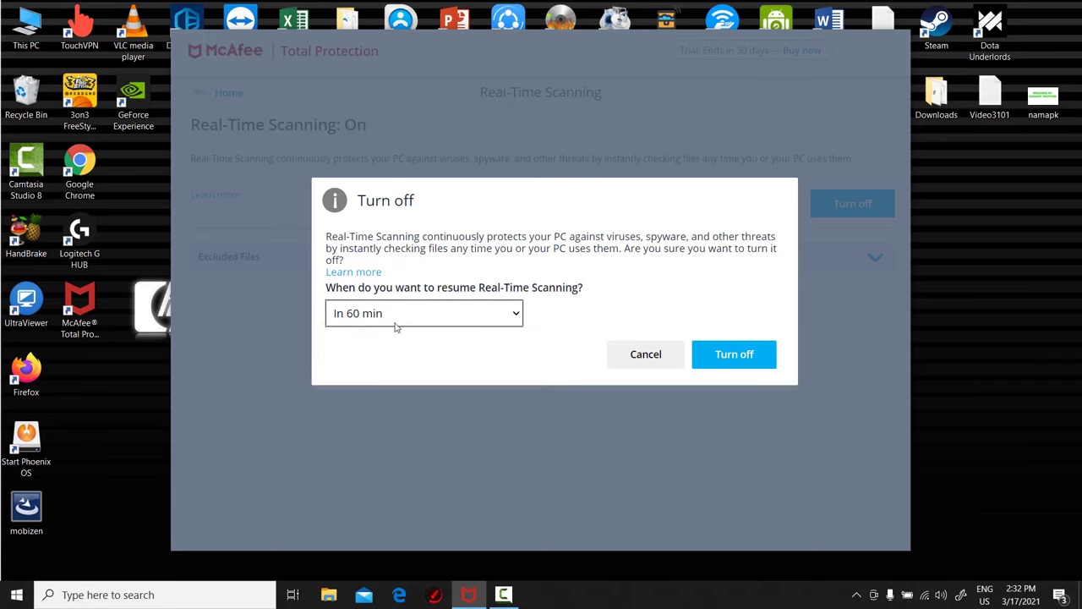
{"action": "left_click", "coordinate": [735, 354]}
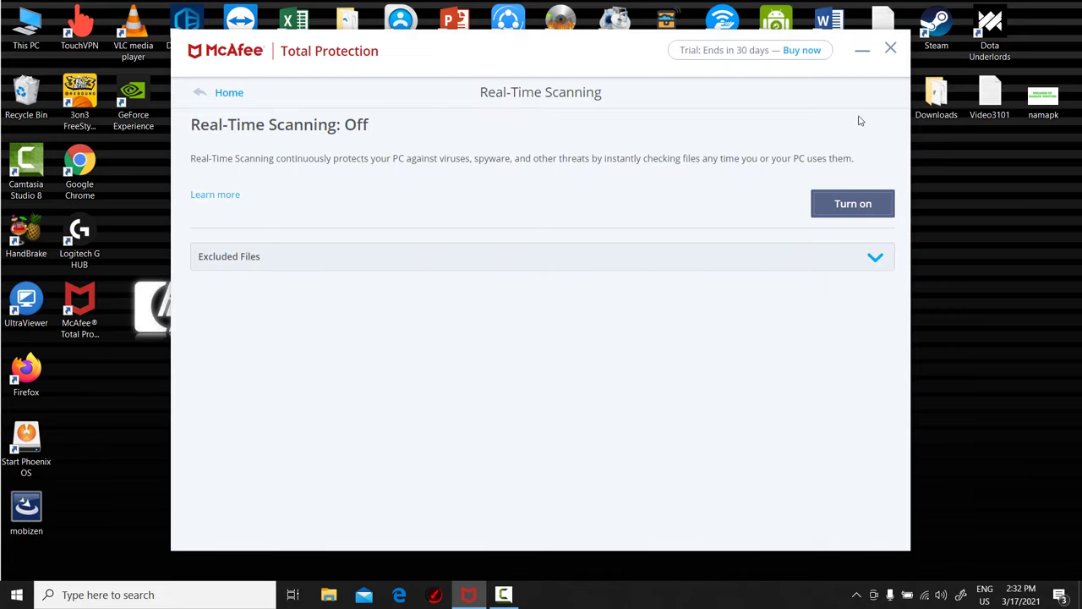
Close McAfee and start a Quick scan from Windows Security's Virus & threat protection page.
{"action": "left_click", "coordinate": [890, 49]}
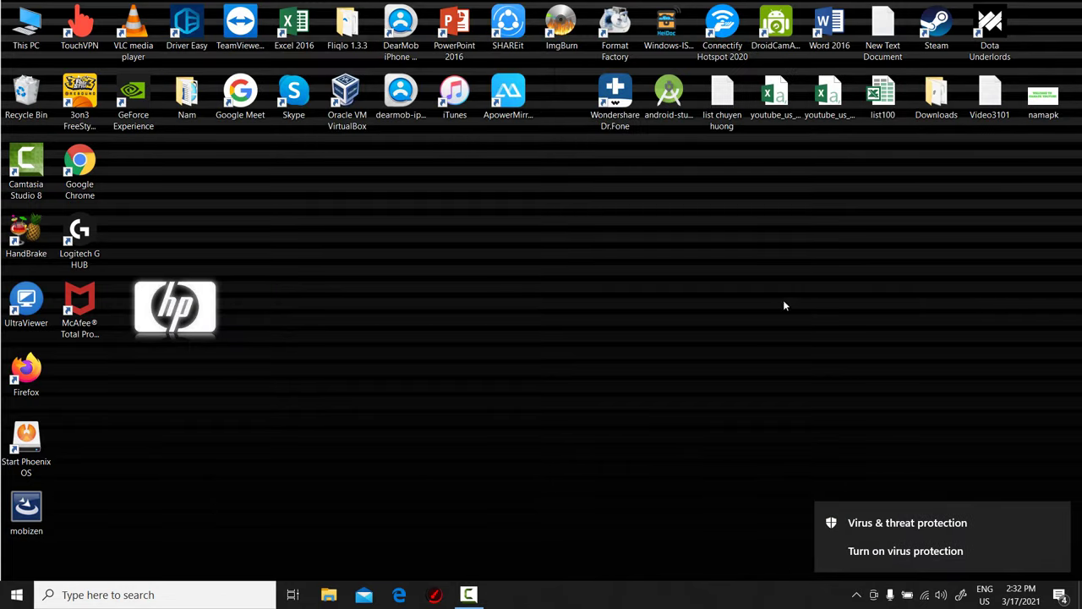
{"action": "left_click", "coordinate": [869, 507]}
{"action": "left_click", "coordinate": [530, 223]}
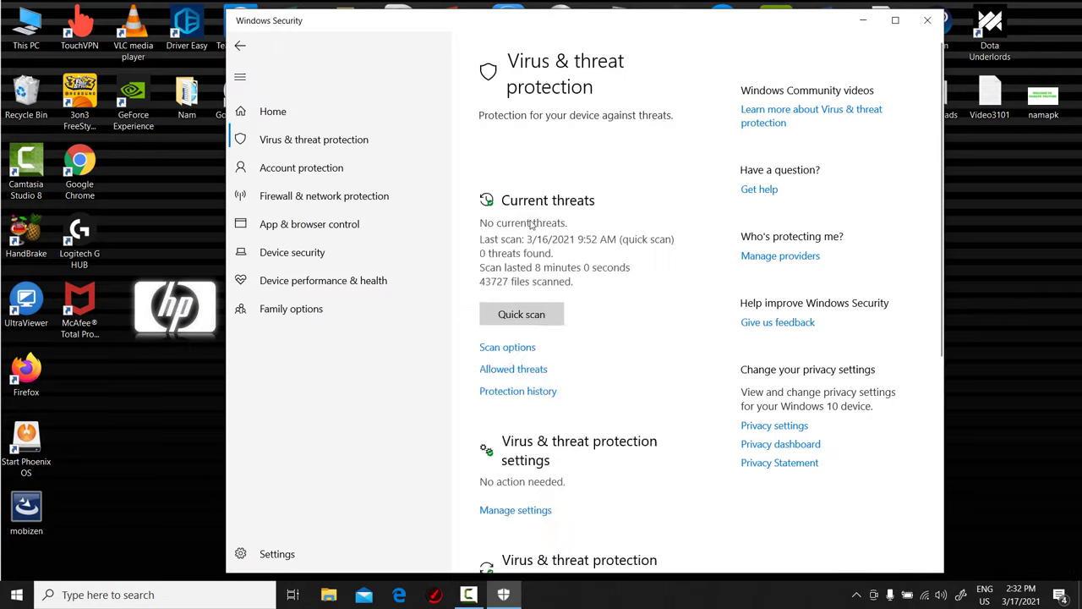
{"action": "scroll", "coordinate": [942, 348], "scroll_direction": "down", "scroll_amount": 2}
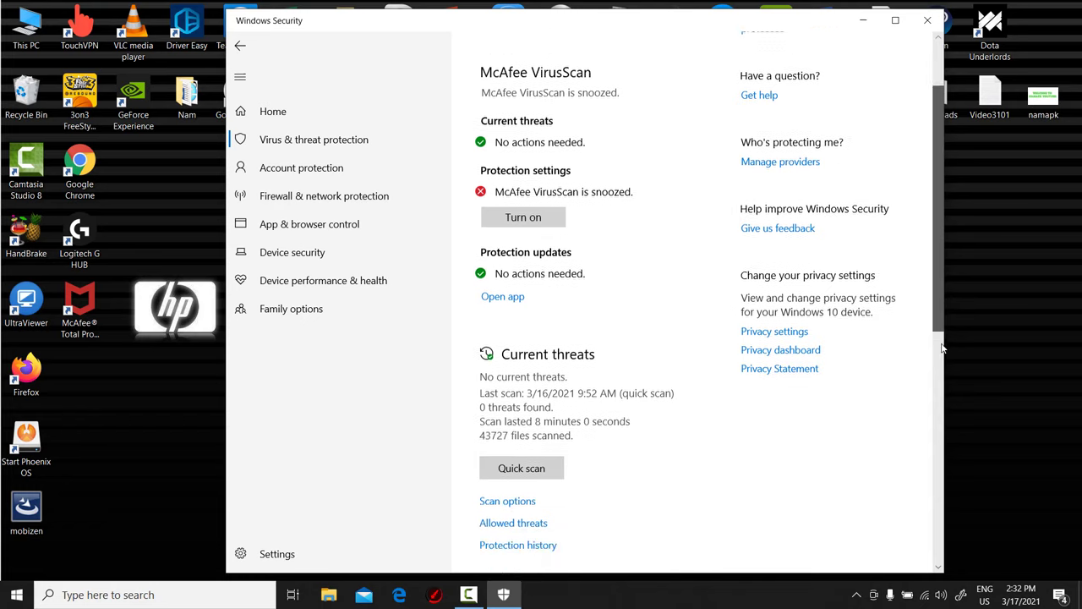
{"action": "scroll", "coordinate": [942, 348], "scroll_direction": "down", "scroll_amount": 2}
{"action": "left_click", "coordinate": [549, 350]}
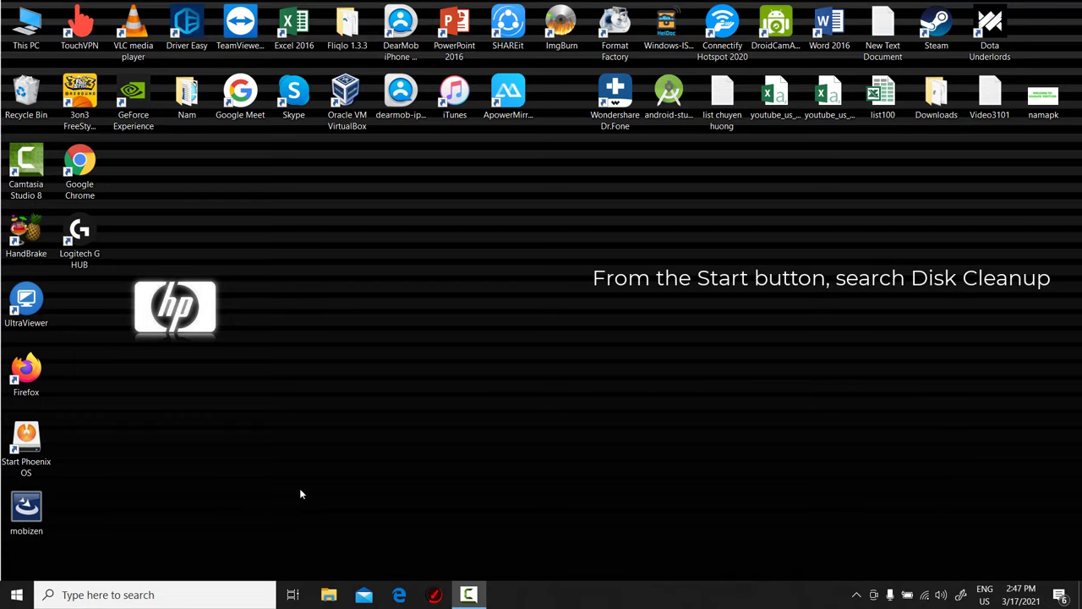
Search for 'disk cleanup' and run Disk Cleanup on drive (C:).
{"action": "left_click", "coordinate": [167, 596]}
{"action": "type", "text": "disk cleanup"}
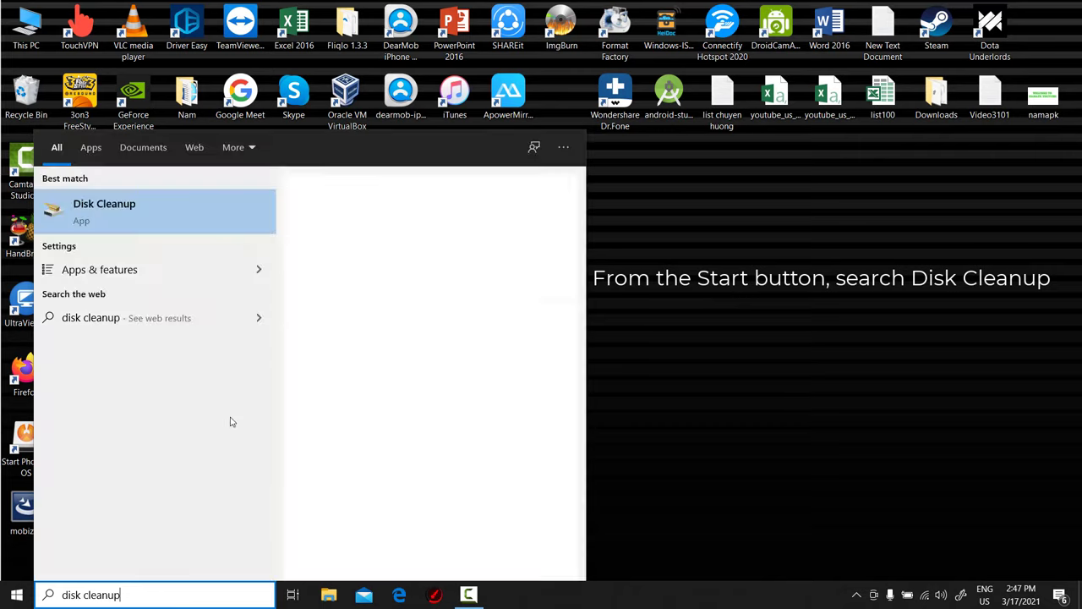
{"action": "left_click", "coordinate": [159, 215]}
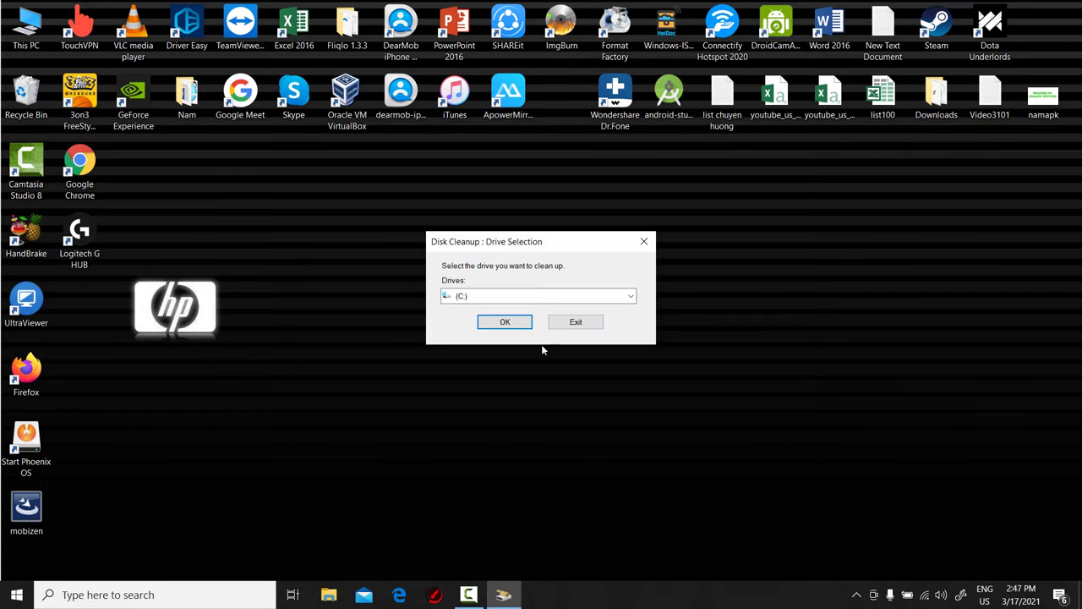
{"action": "left_click", "coordinate": [508, 321]}
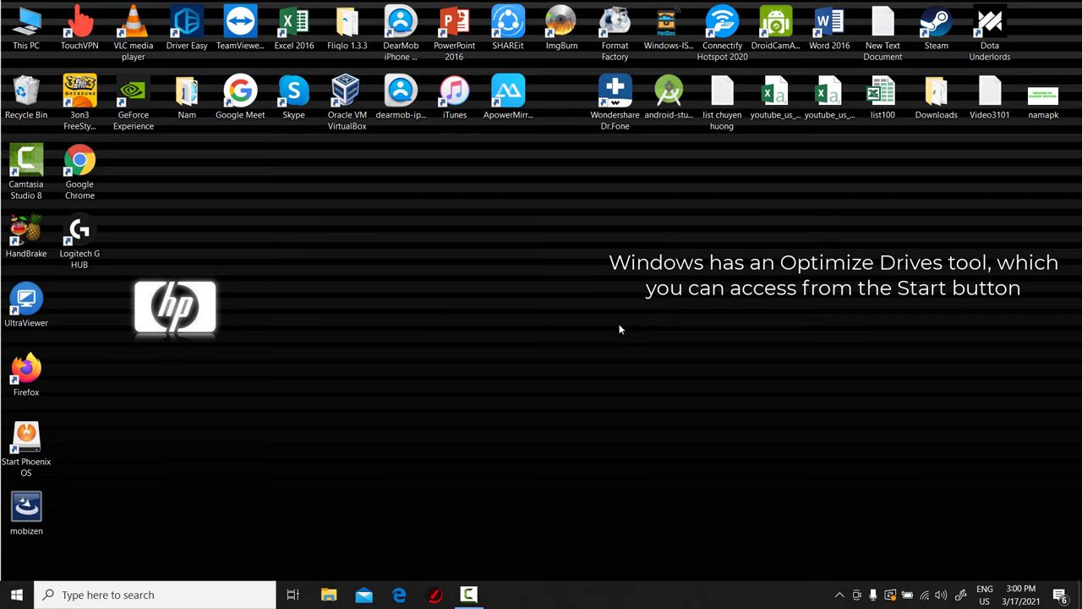
Search 'optimize drives' and start optimizing drive (C:) in Defragment and Optimize Drives.
{"action": "key", "text": "super"}
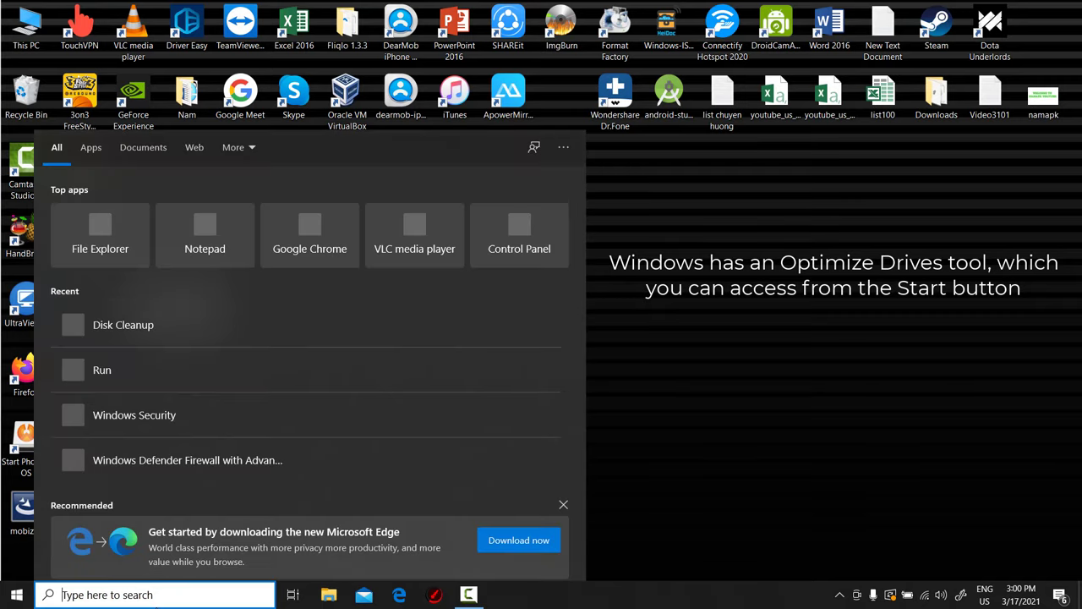
{"action": "type", "text": "optimize drives"}
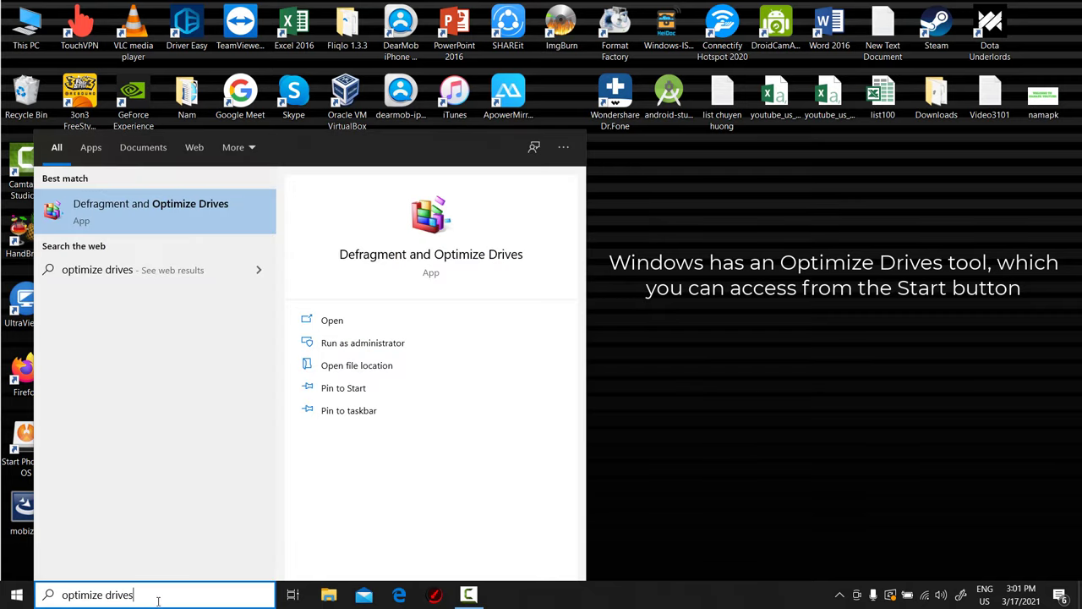
{"action": "left_click", "coordinate": [187, 217]}
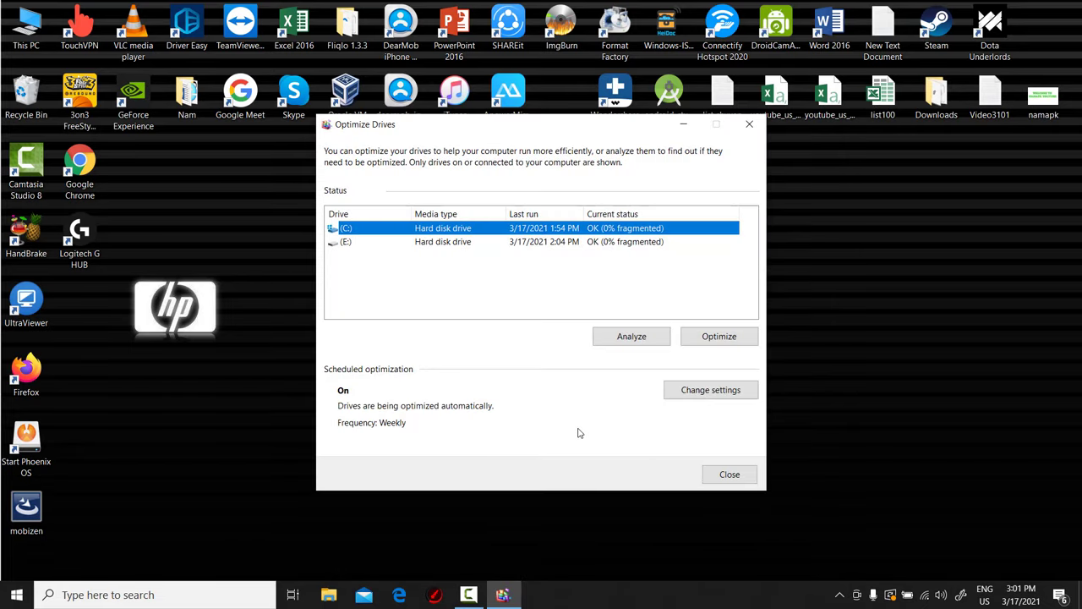
{"action": "left_click", "coordinate": [719, 336]}
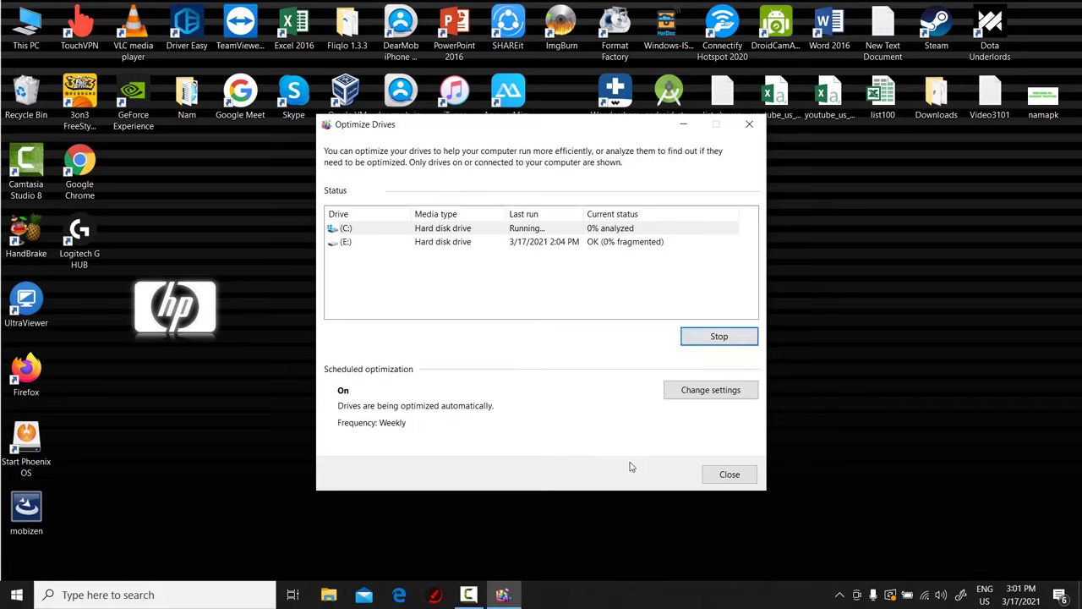